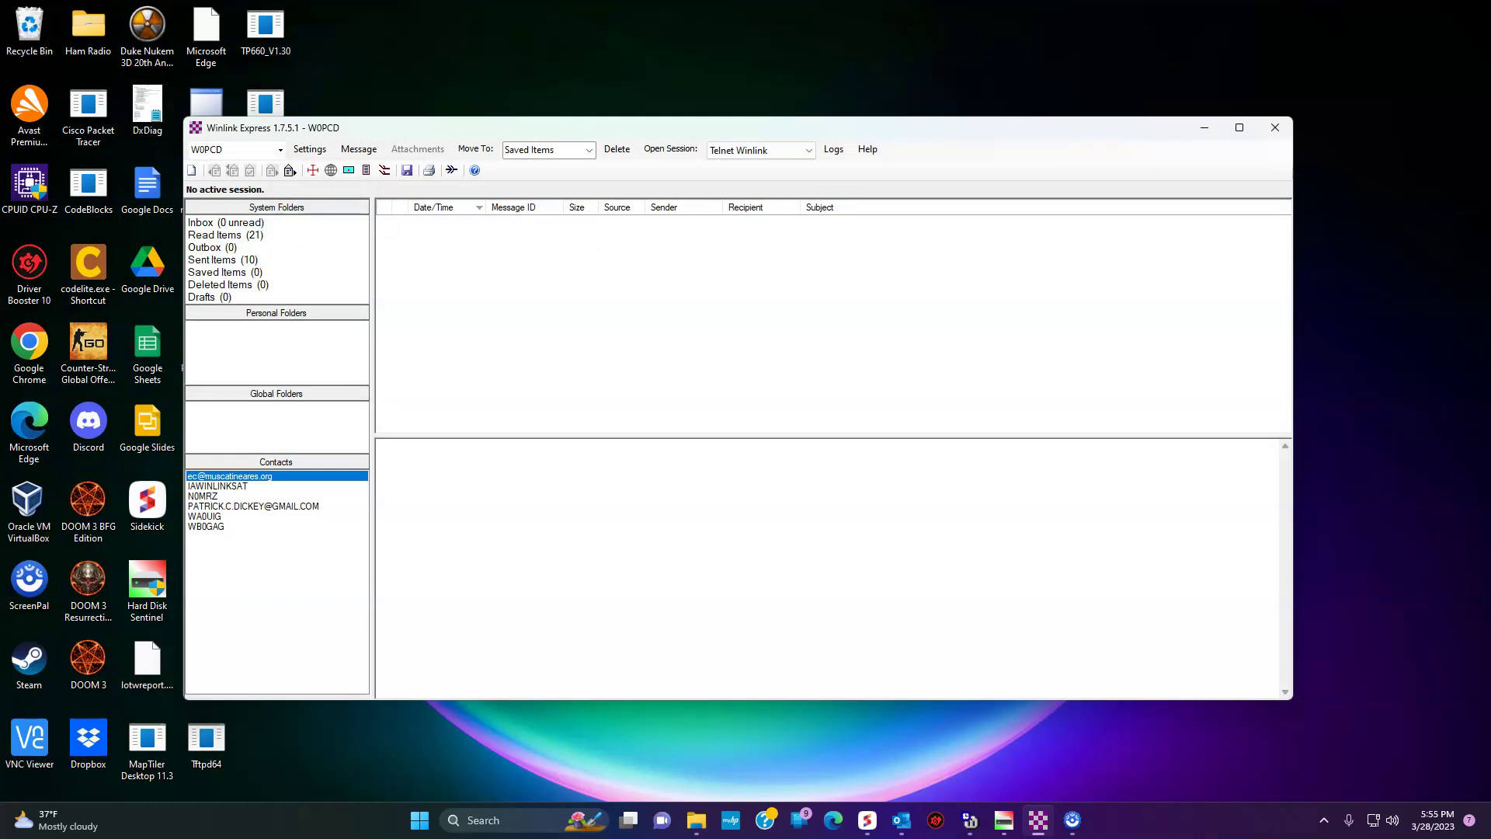
Switch from Winlink Express to Outlook to check the received weather report.
click(901, 820)
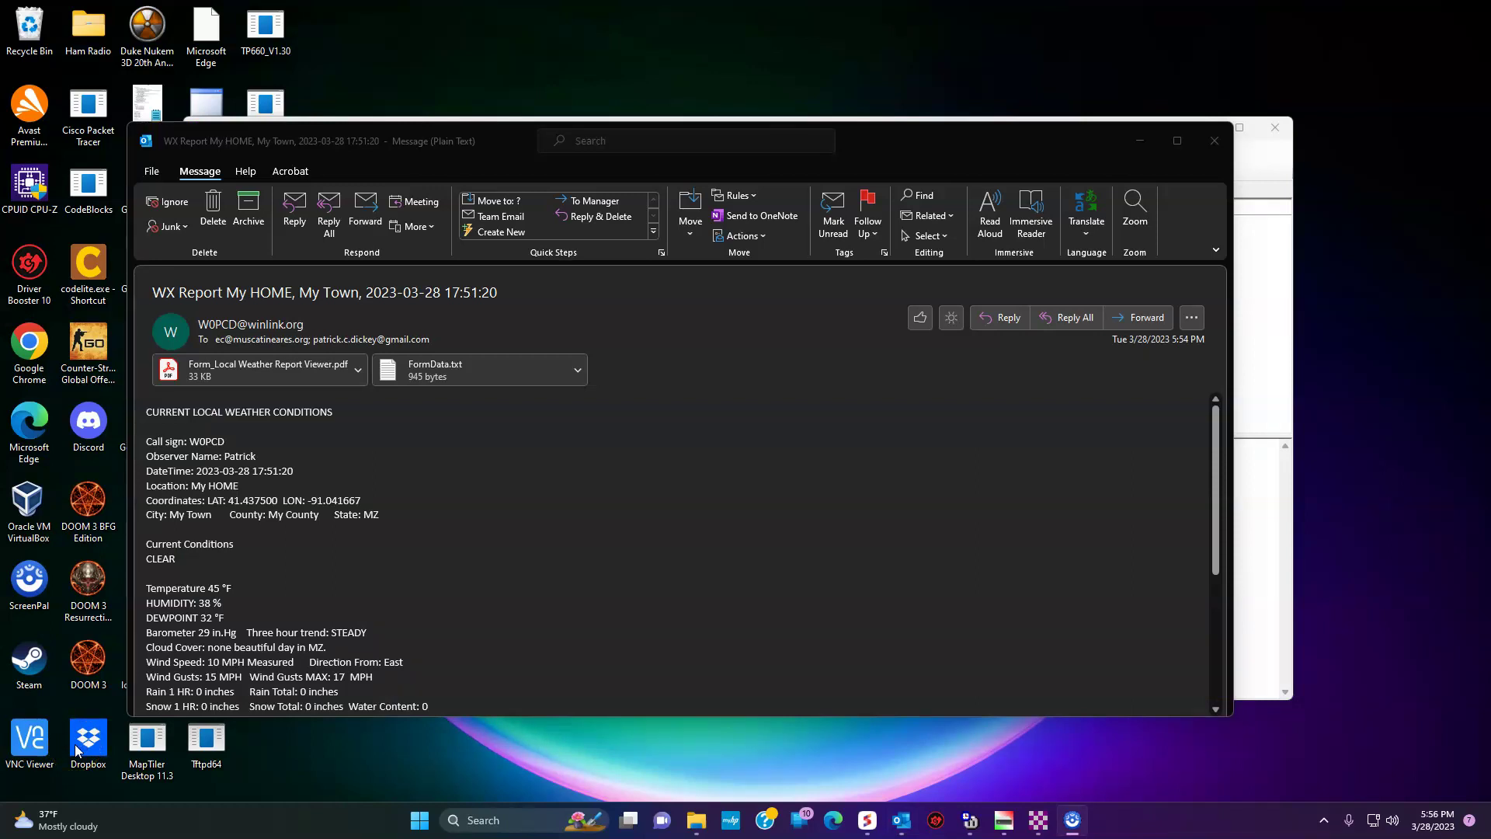
Preview the FormData.txt attachment and scroll through its contents.
click(577, 369)
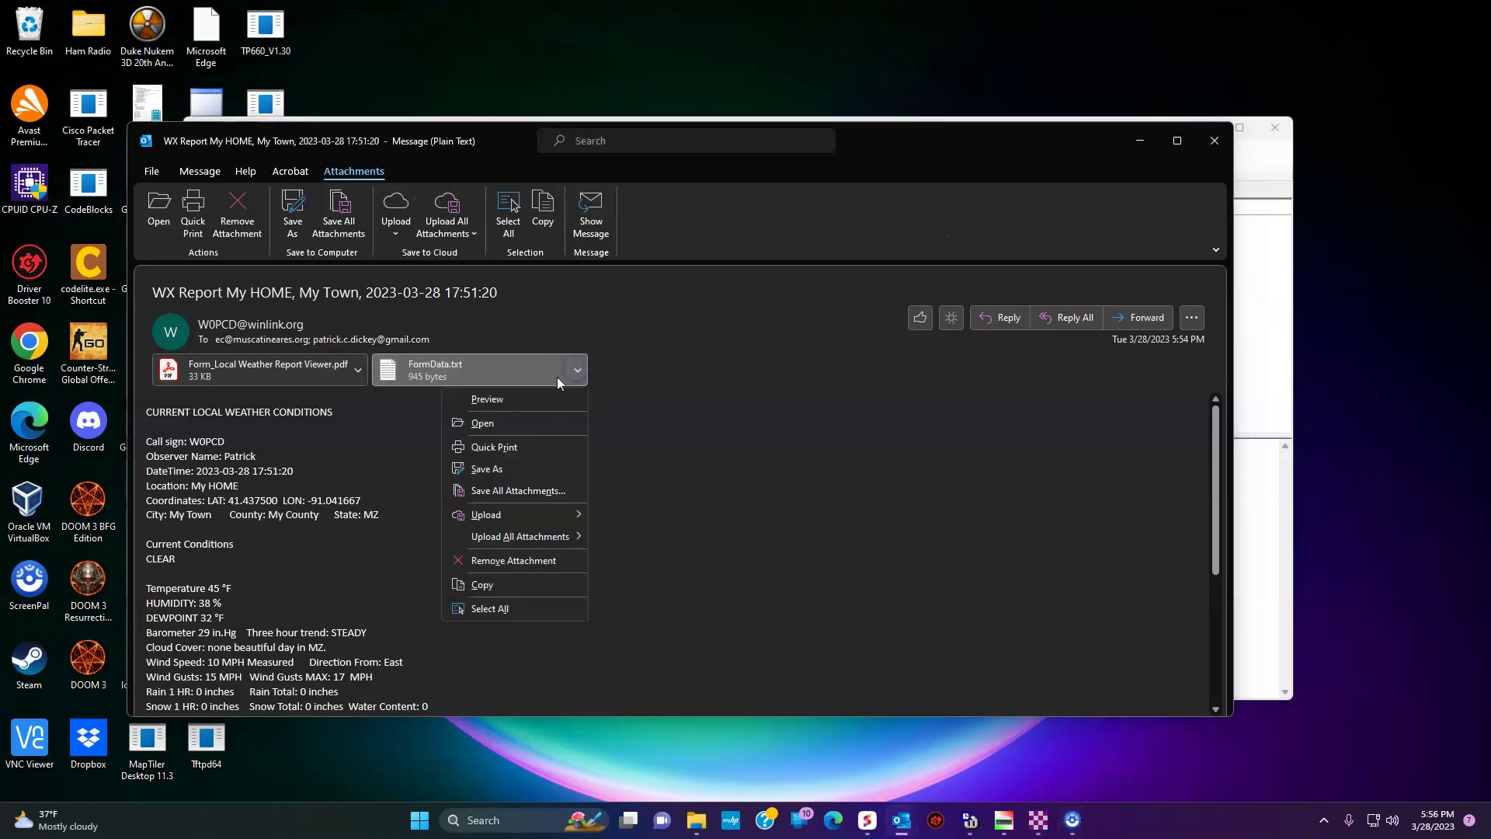
click(520, 400)
click(227, 422)
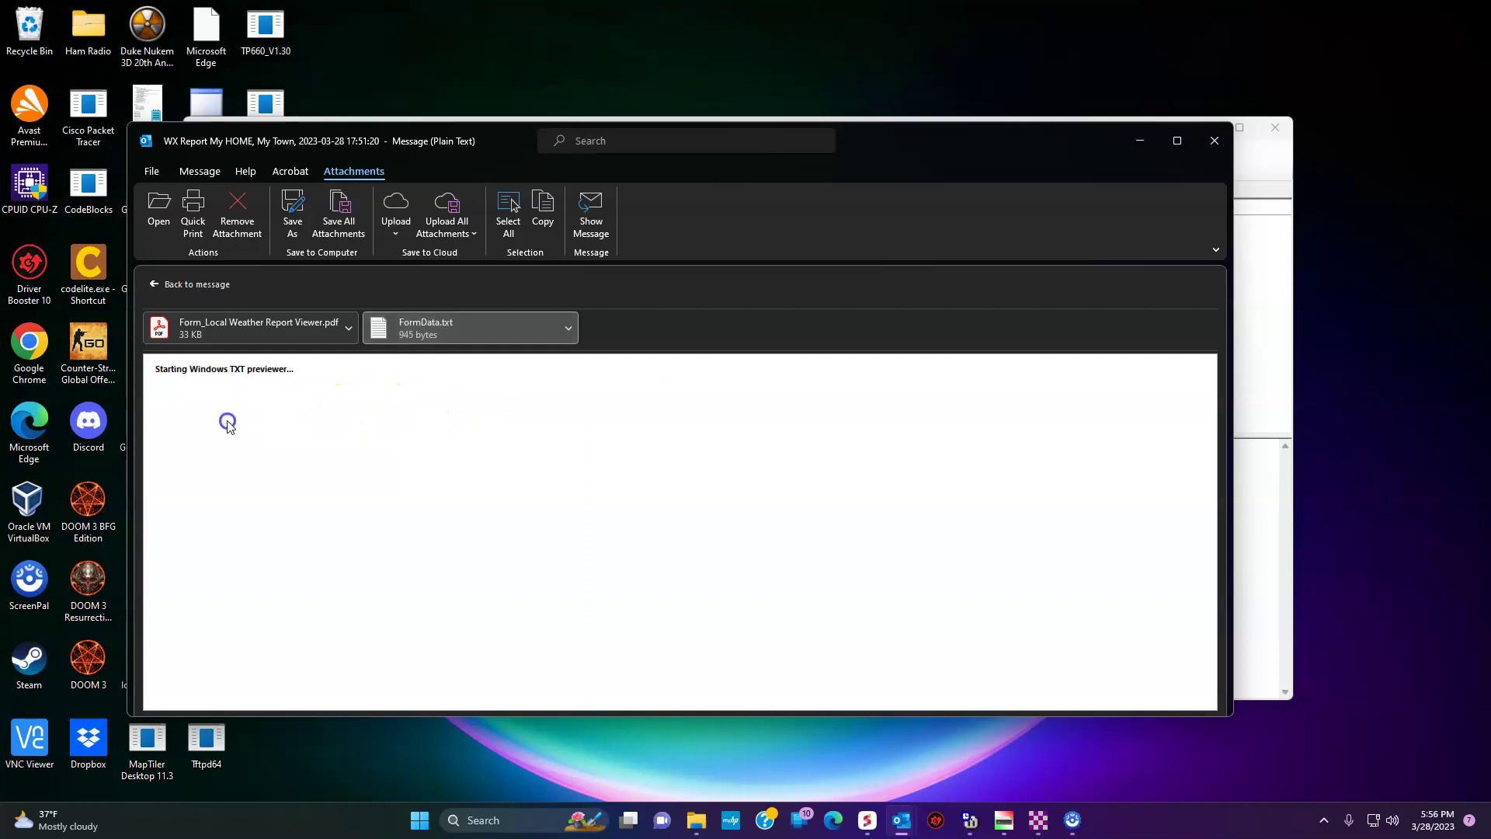
scroll(227, 427, down, 2)
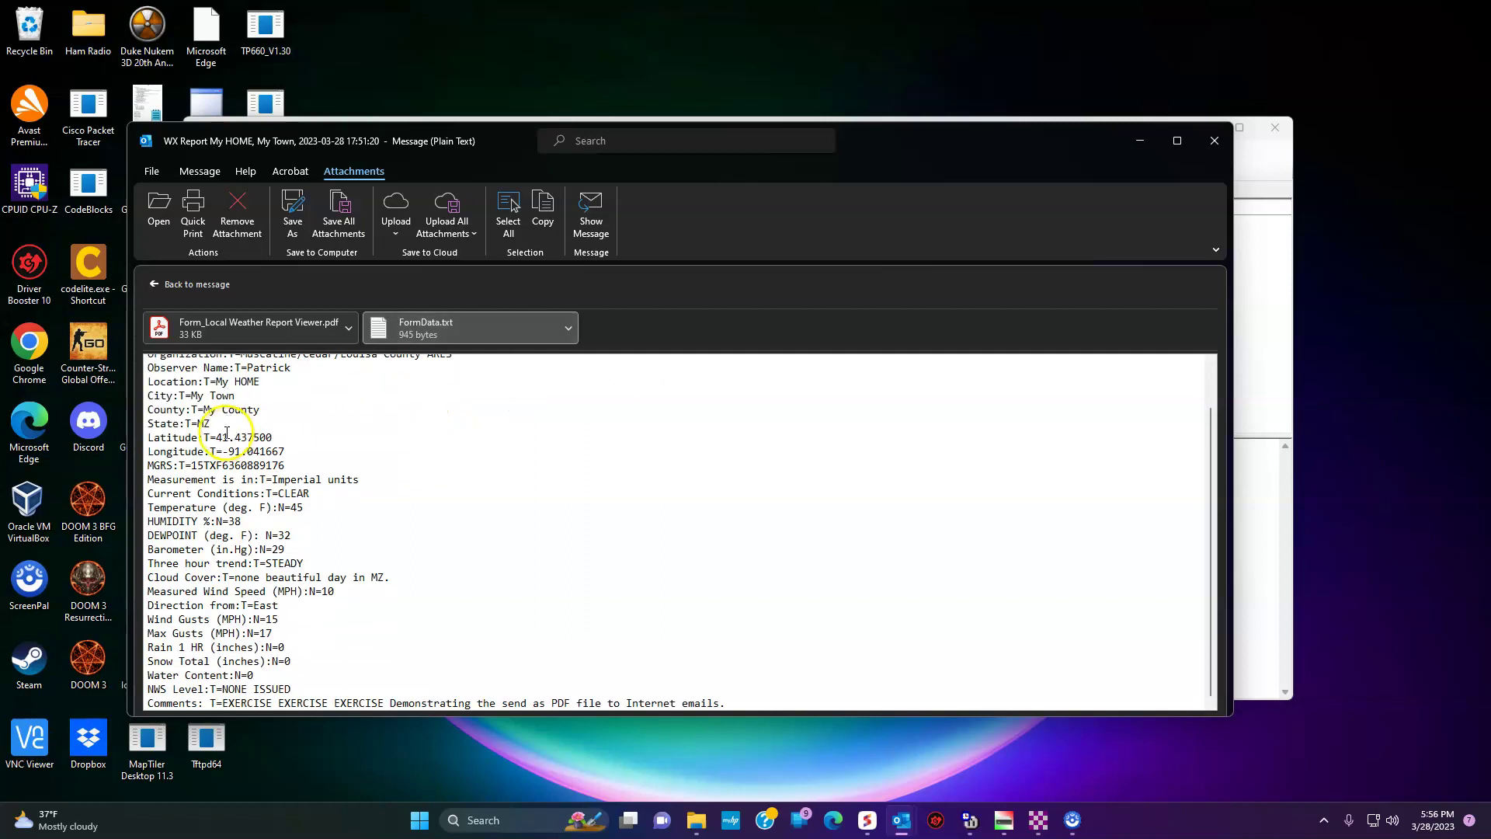
scroll(227, 433, up, 2)
scroll(226, 432, down, 2)
scroll(230, 440, up, 2)
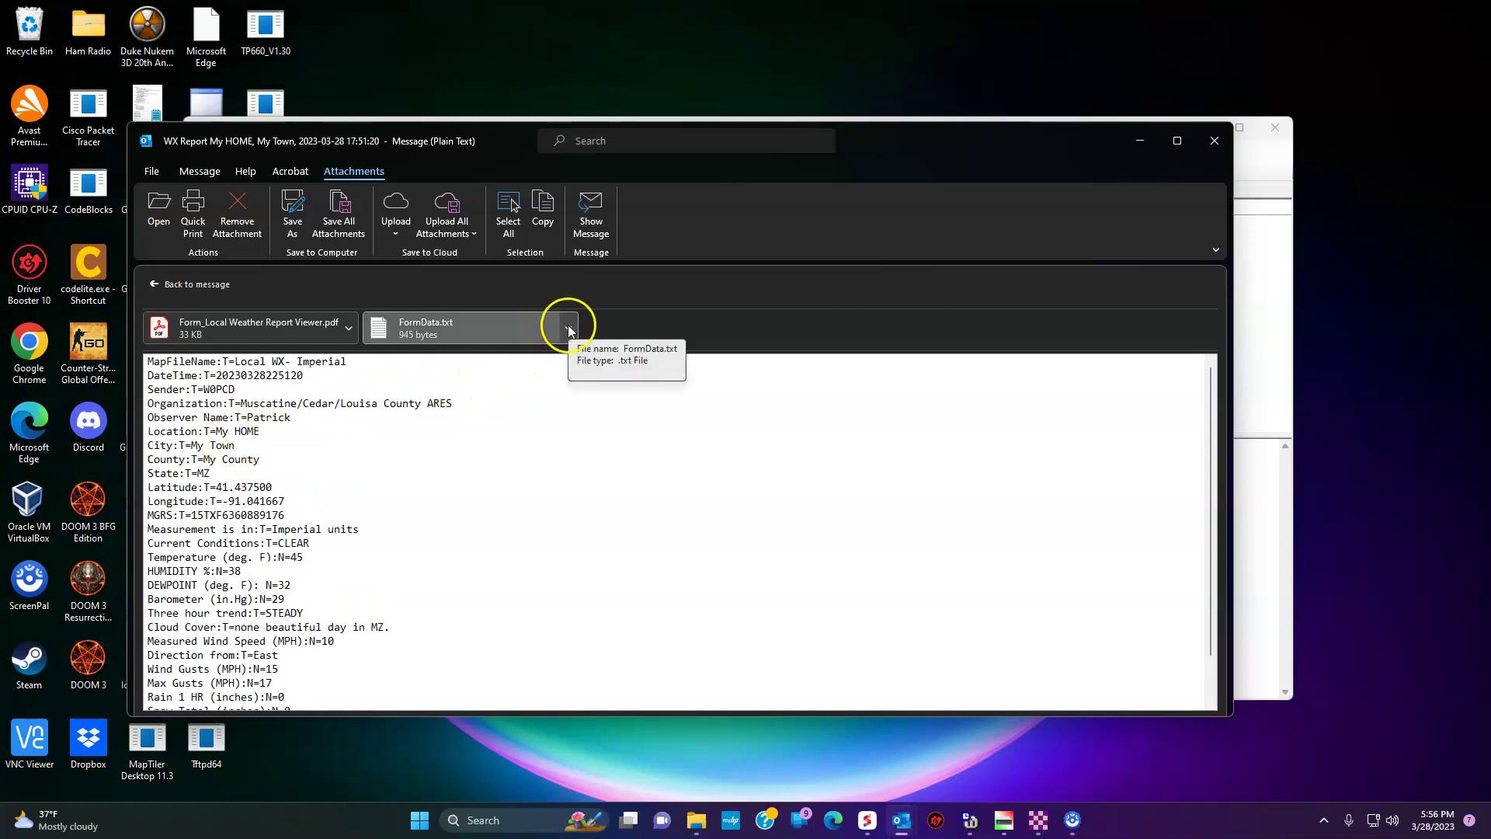
Preview the PDF weather report attachment, scroll through it, then close the message.
click(270, 340)
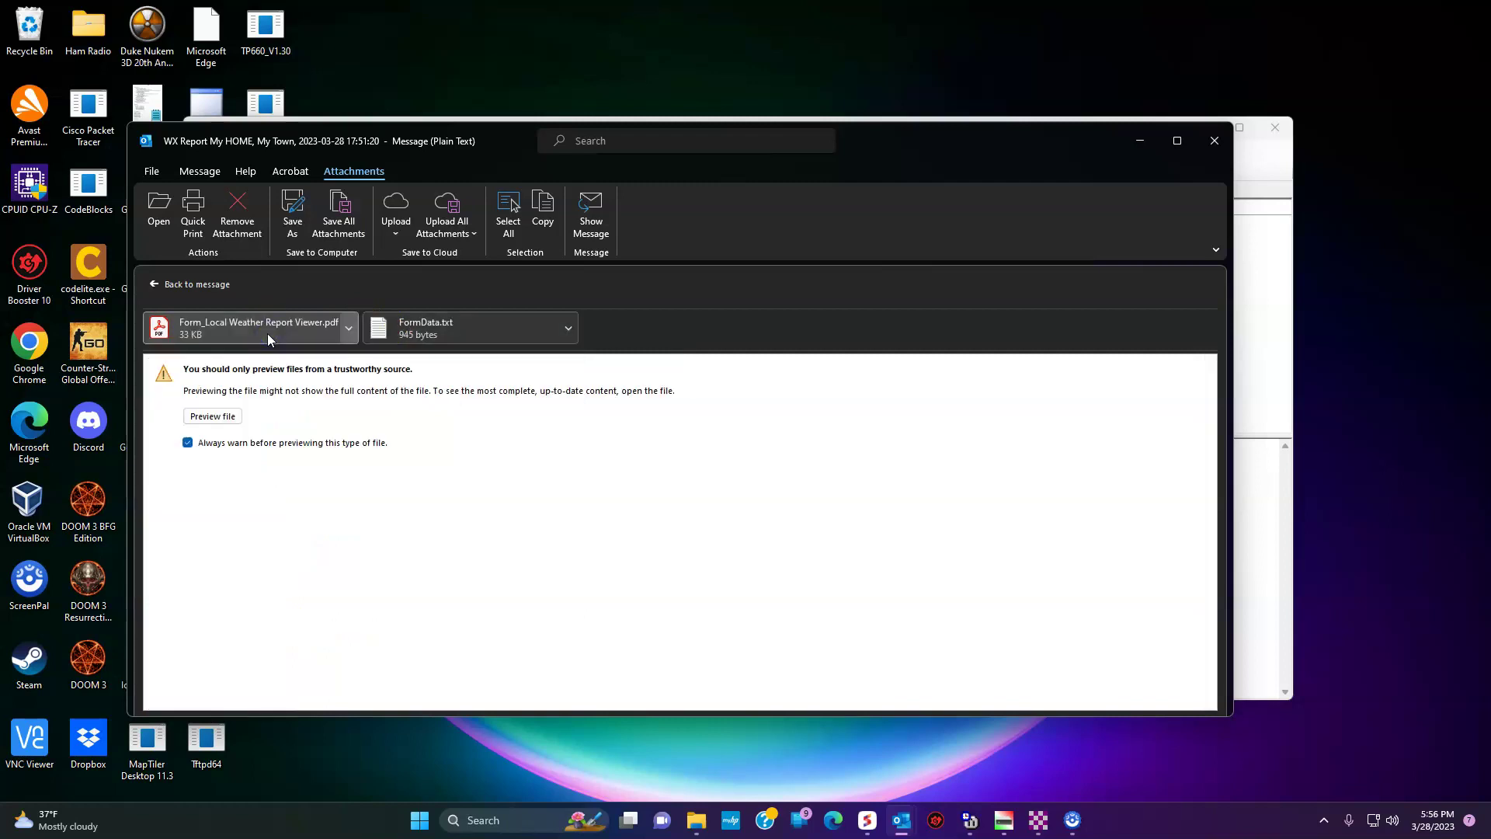
click(225, 417)
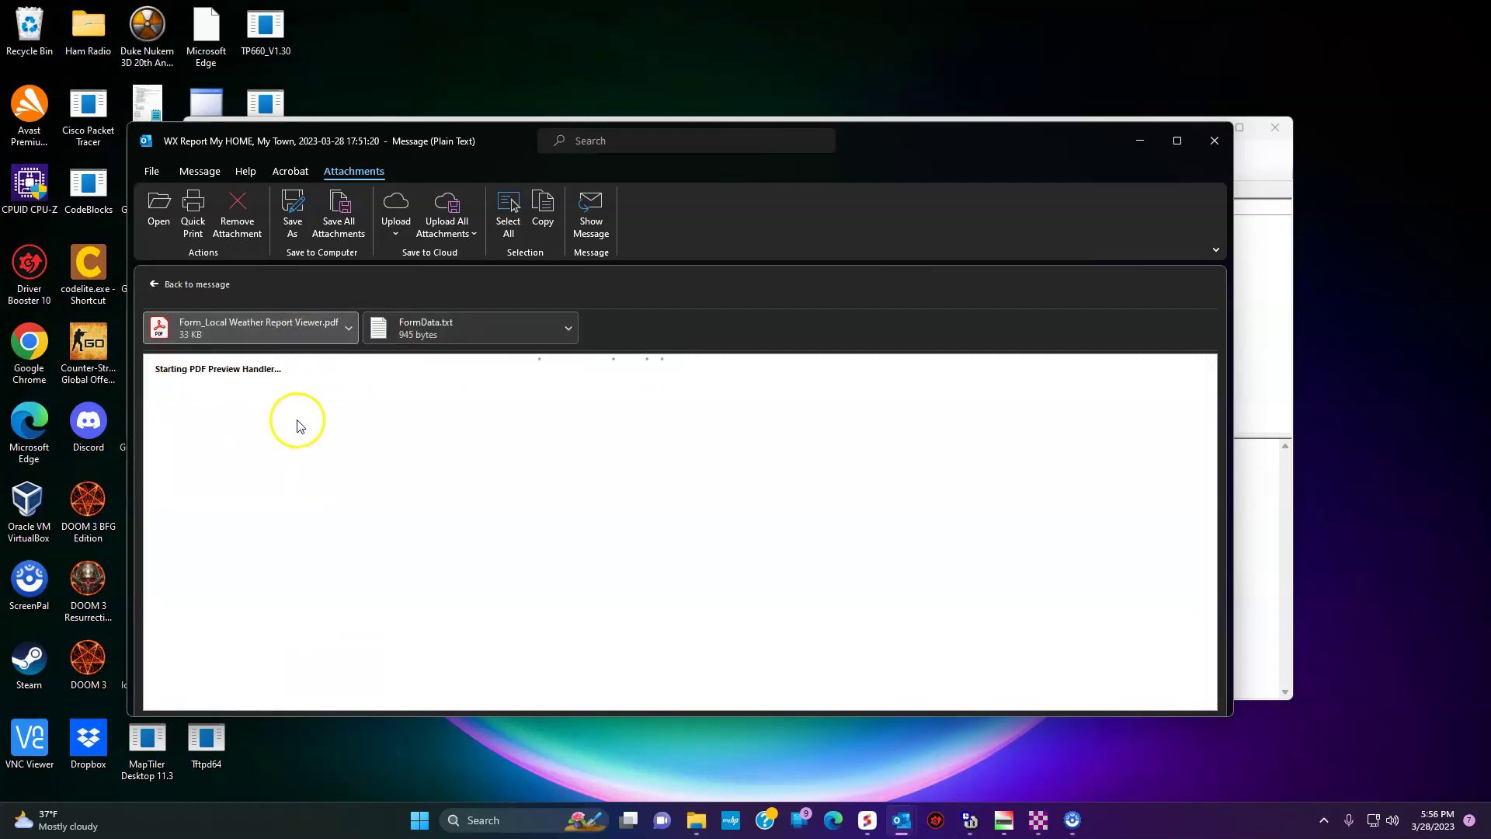
scroll(674, 471, down, 5)
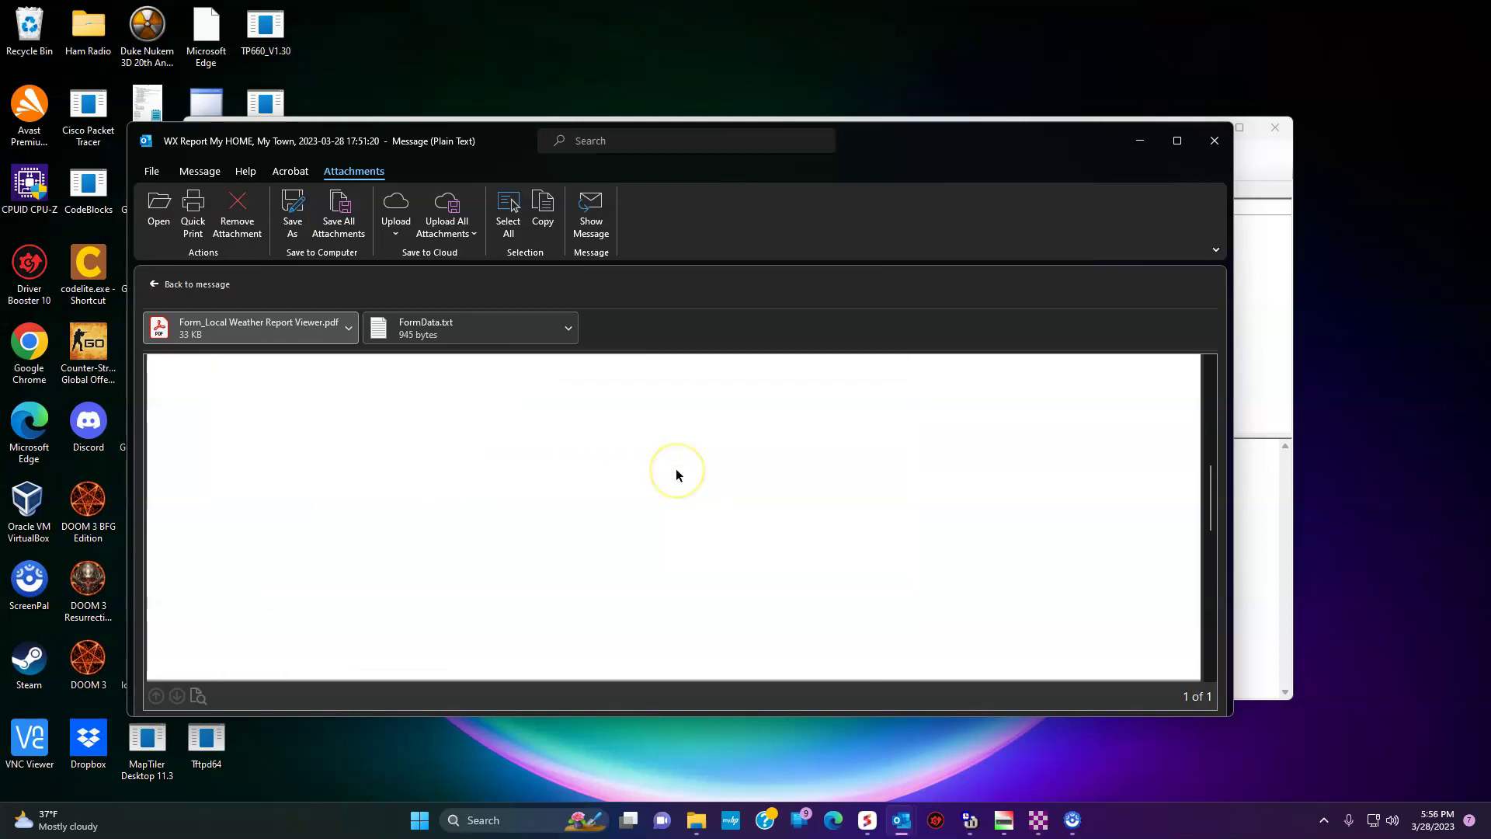
scroll(677, 476, up, 5)
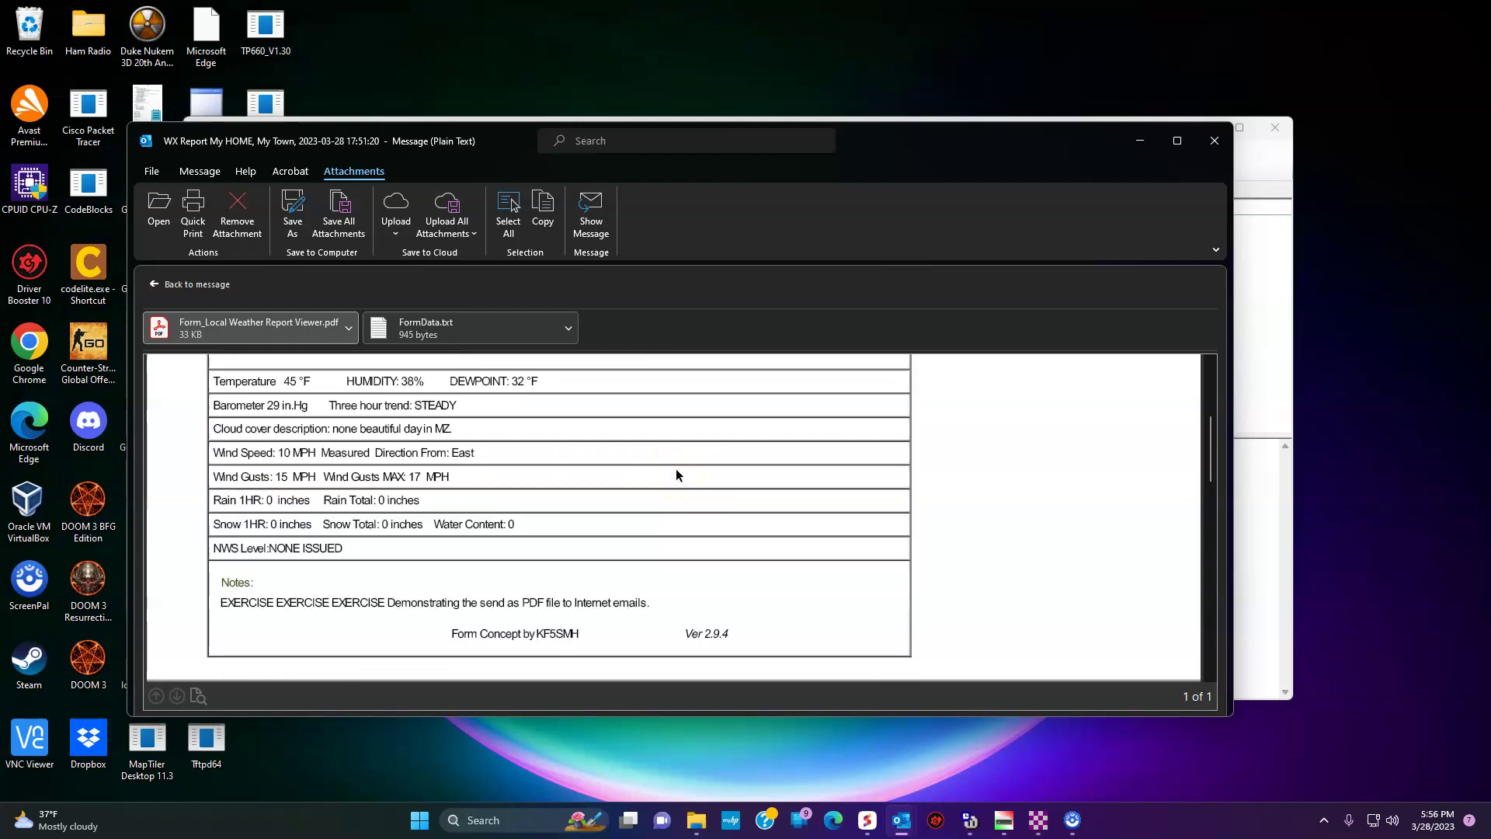
scroll(677, 474, down, 5)
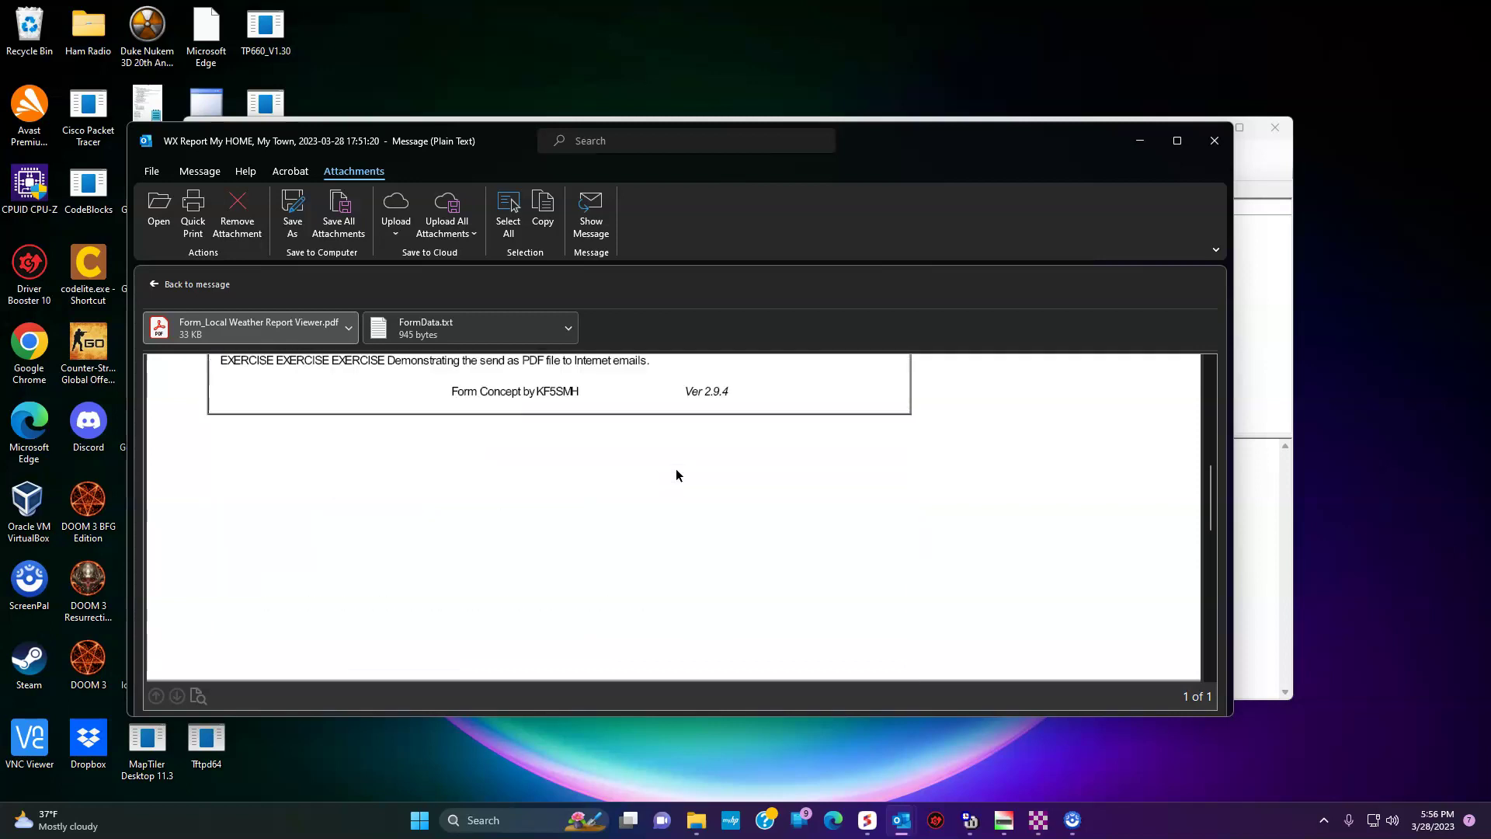
scroll(676, 475, up, 5)
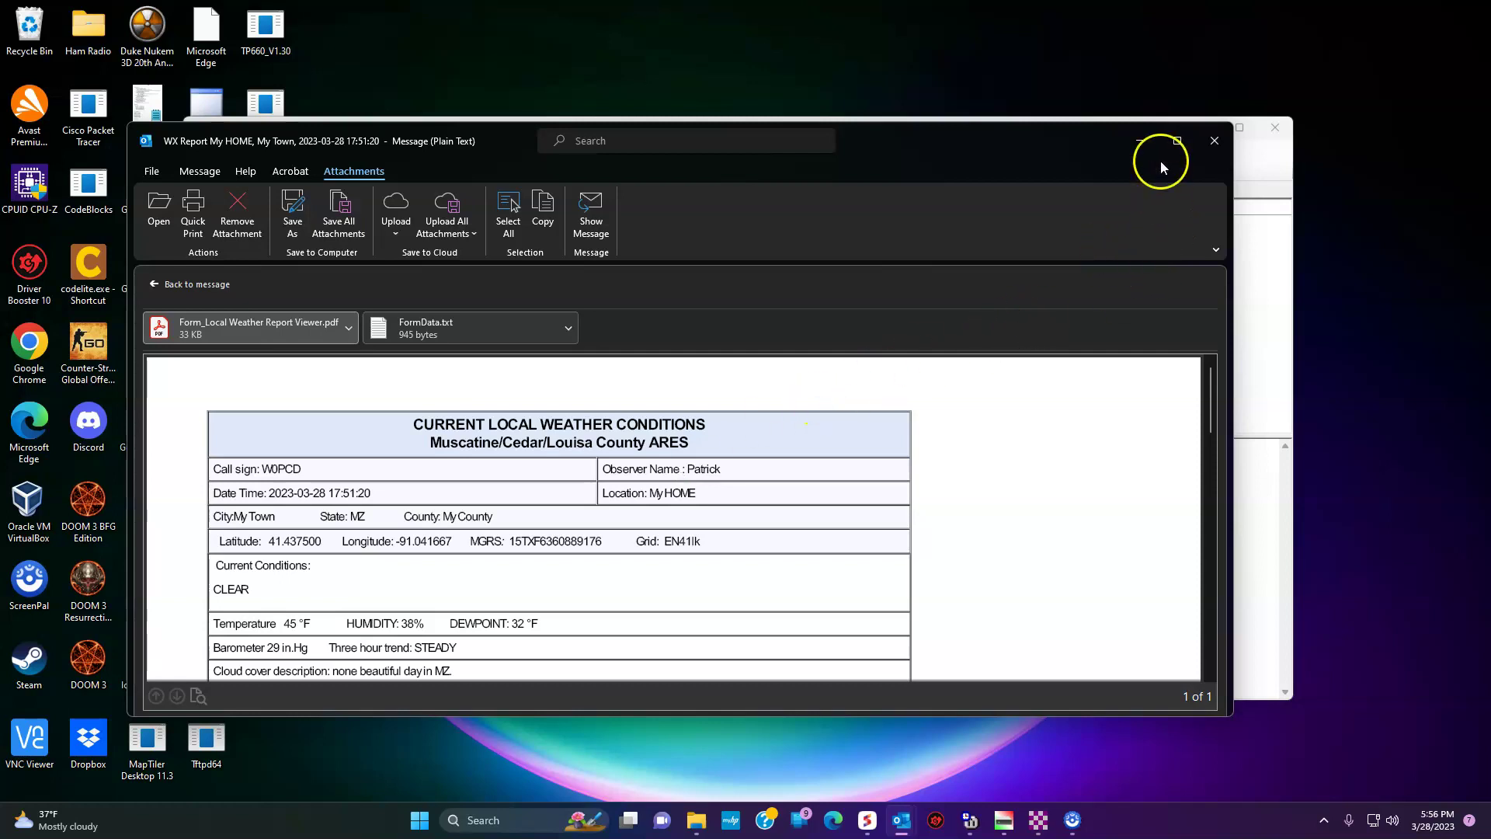
click(1205, 146)
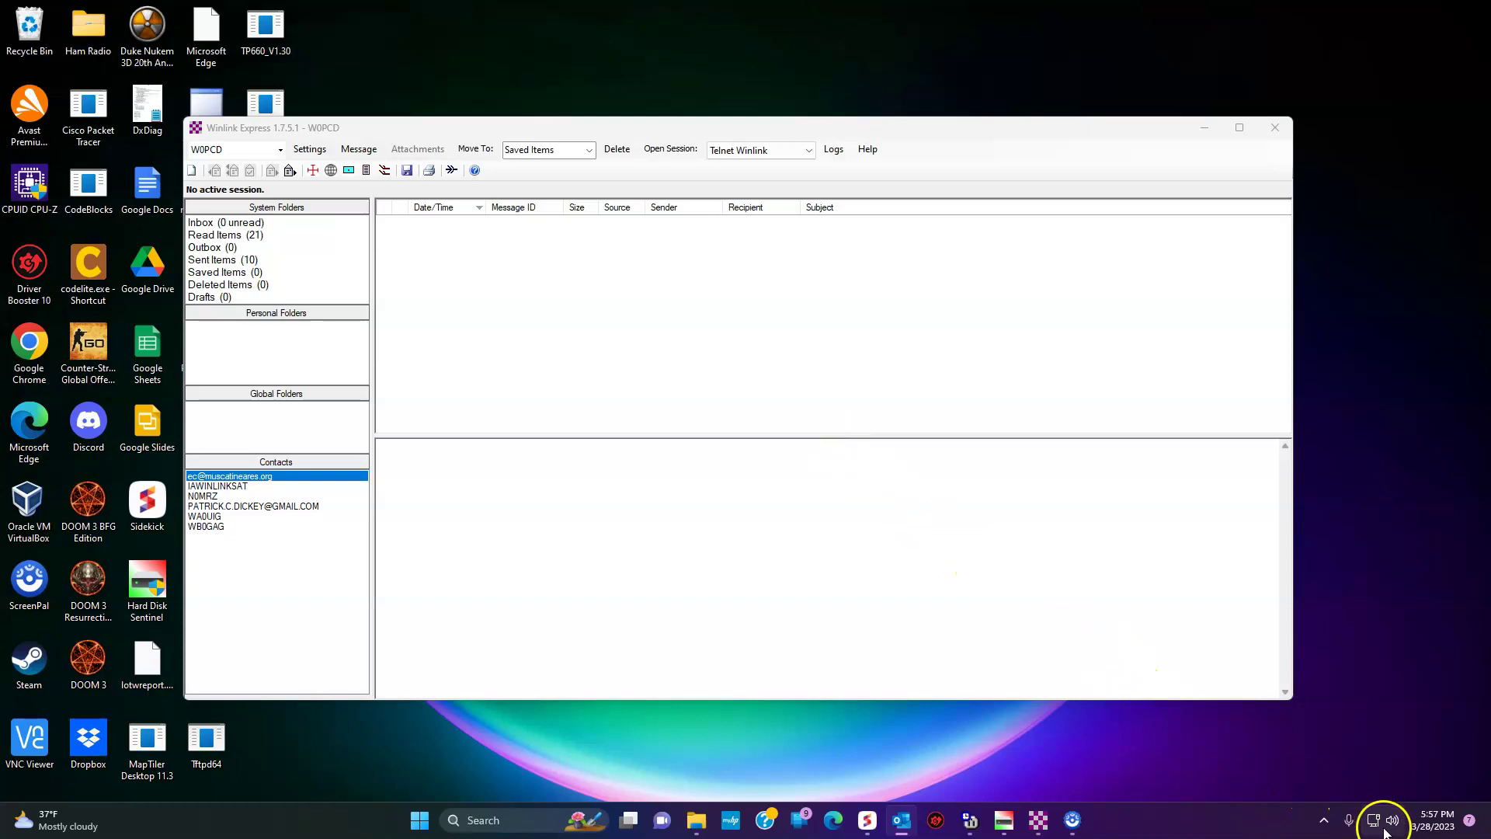
Choose Telnet Post Office from the session type list.
mouse_move(1377, 826)
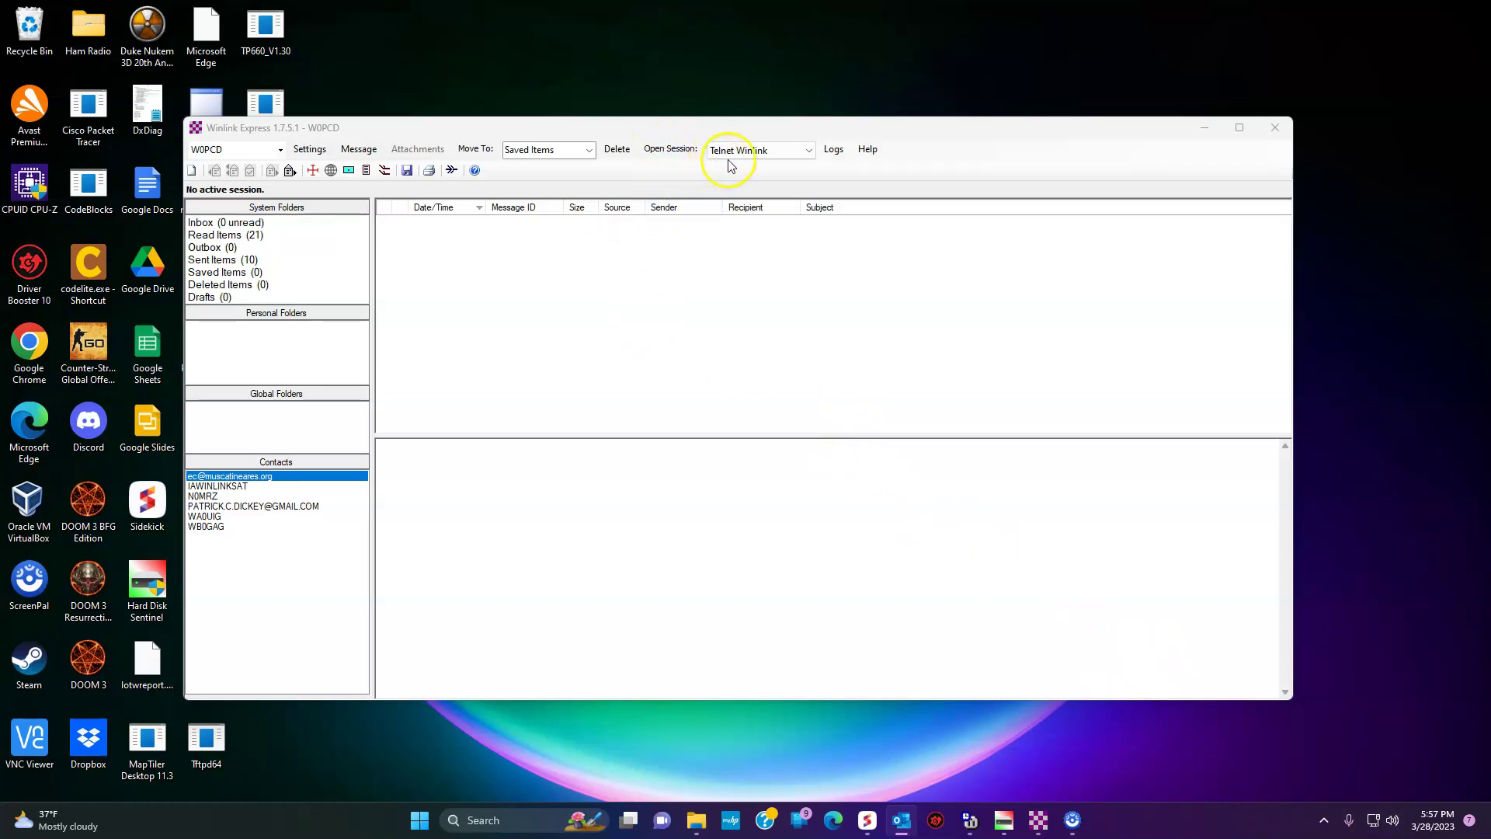
click(809, 153)
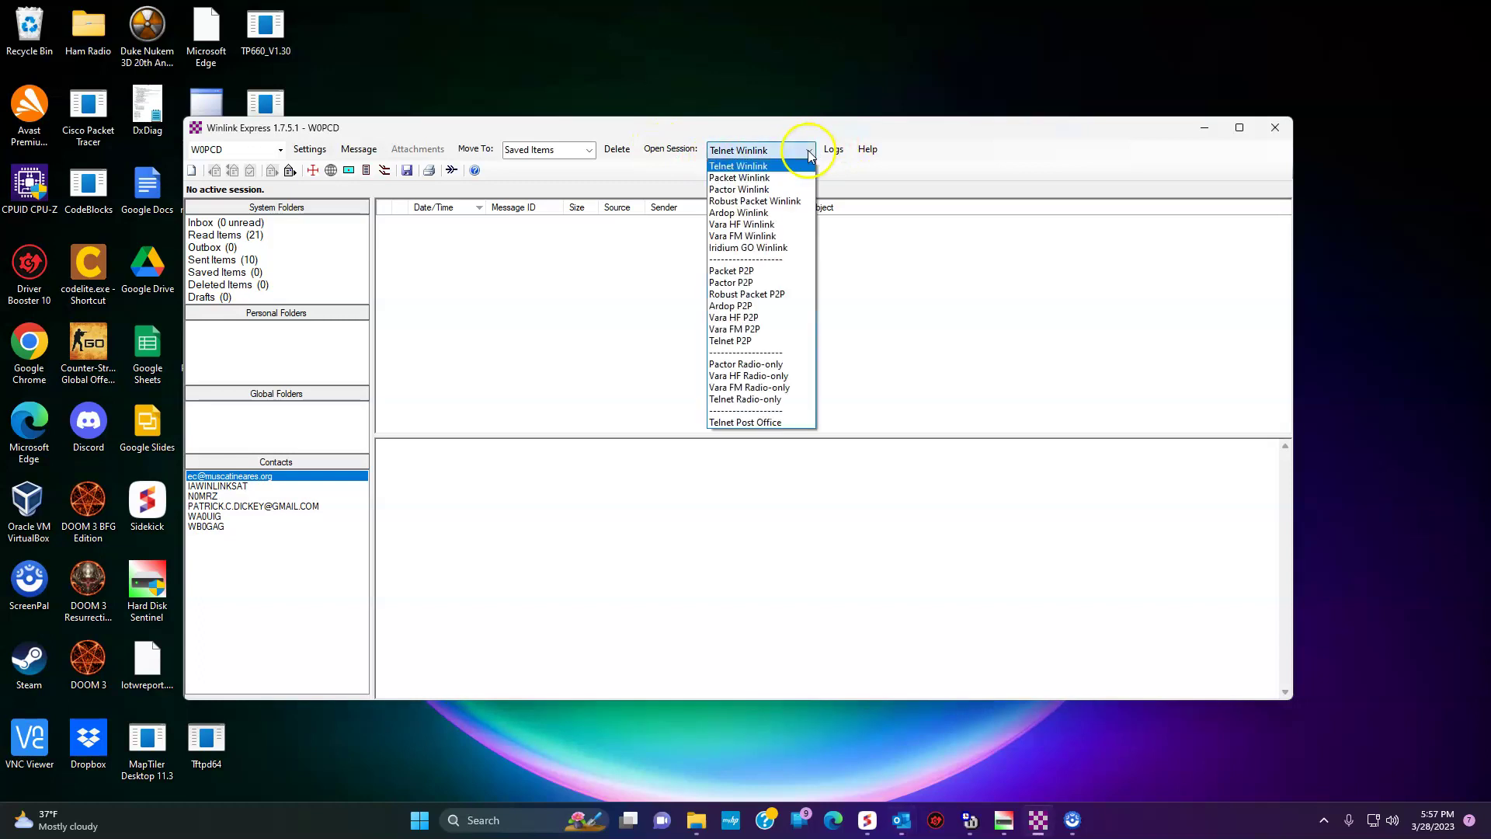
click(759, 424)
click(713, 445)
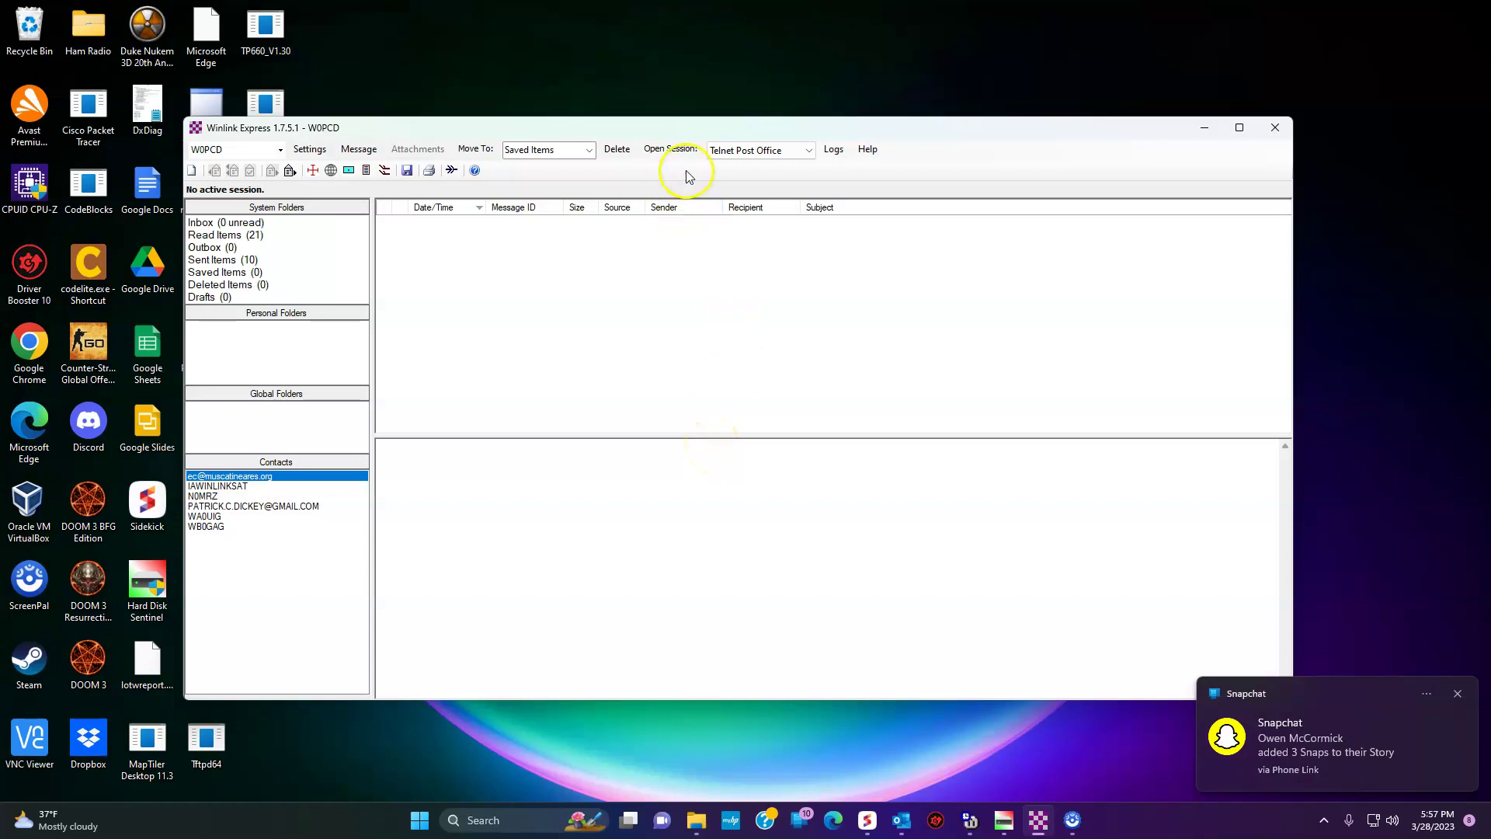
Add a new Telnet server and update the AREDN mesh node list, finding 15 post offices.
click(661, 150)
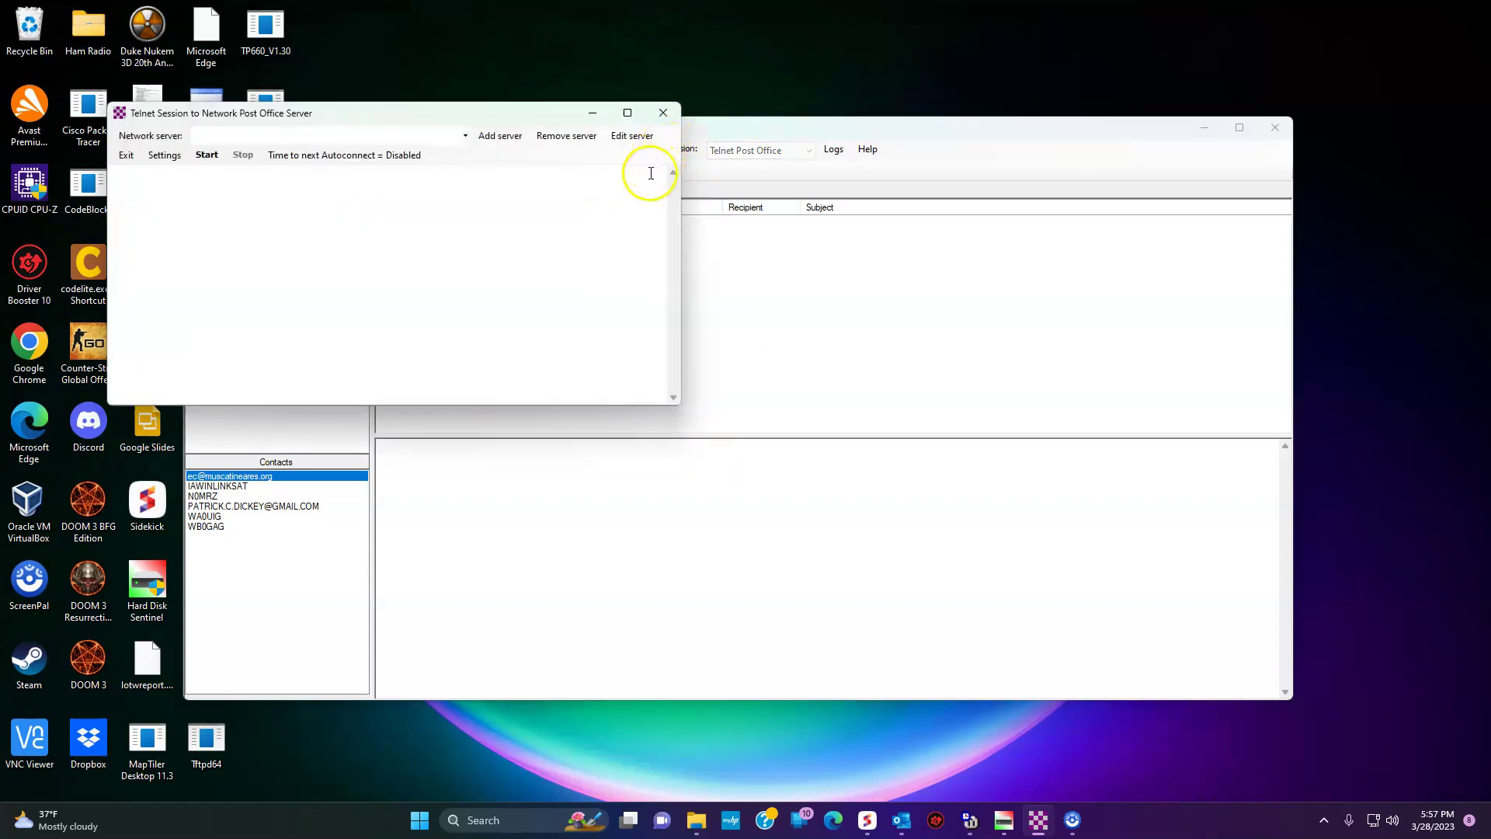
click(497, 138)
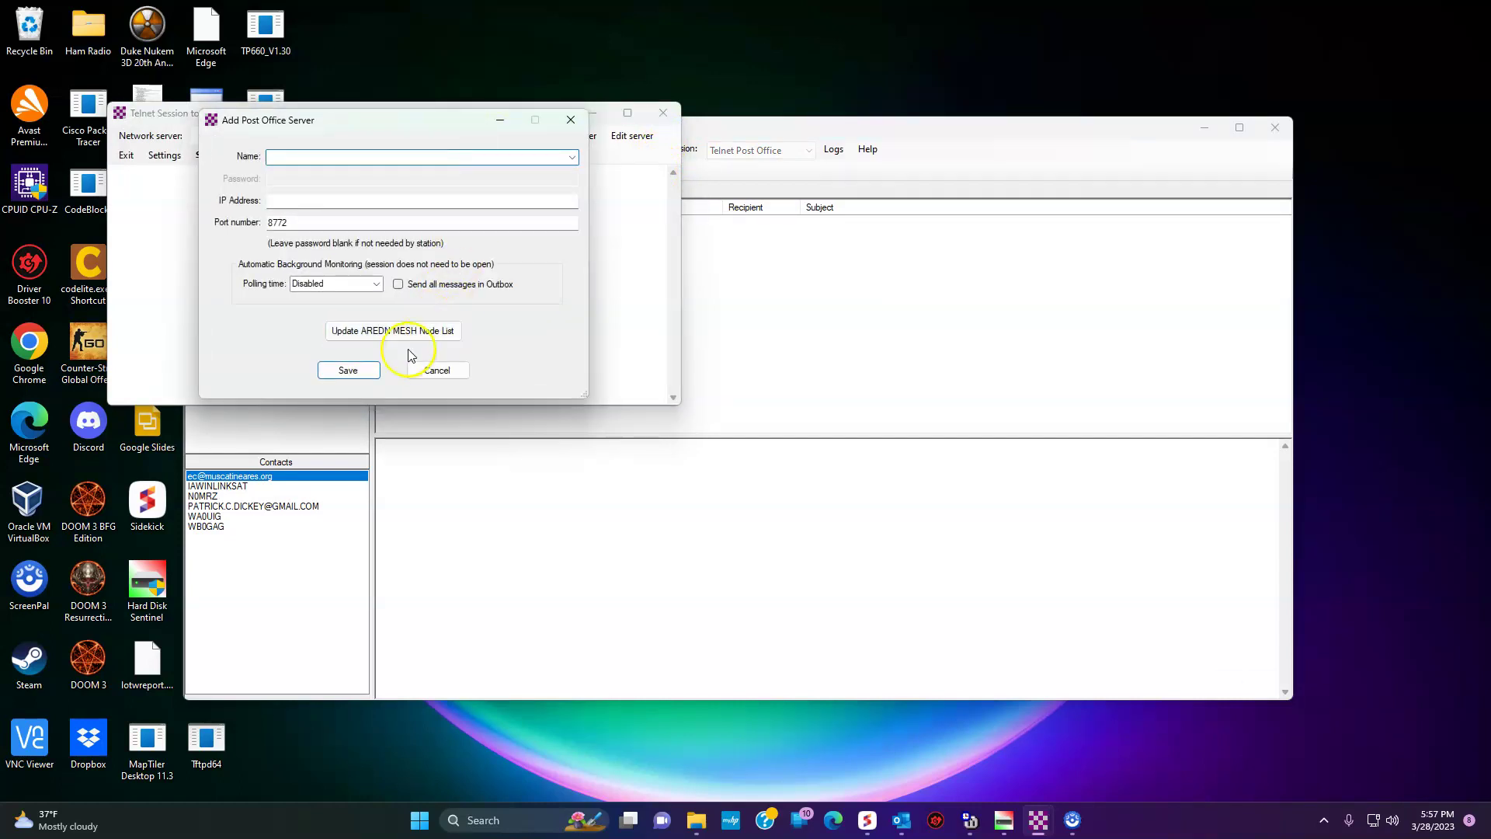
click(396, 342)
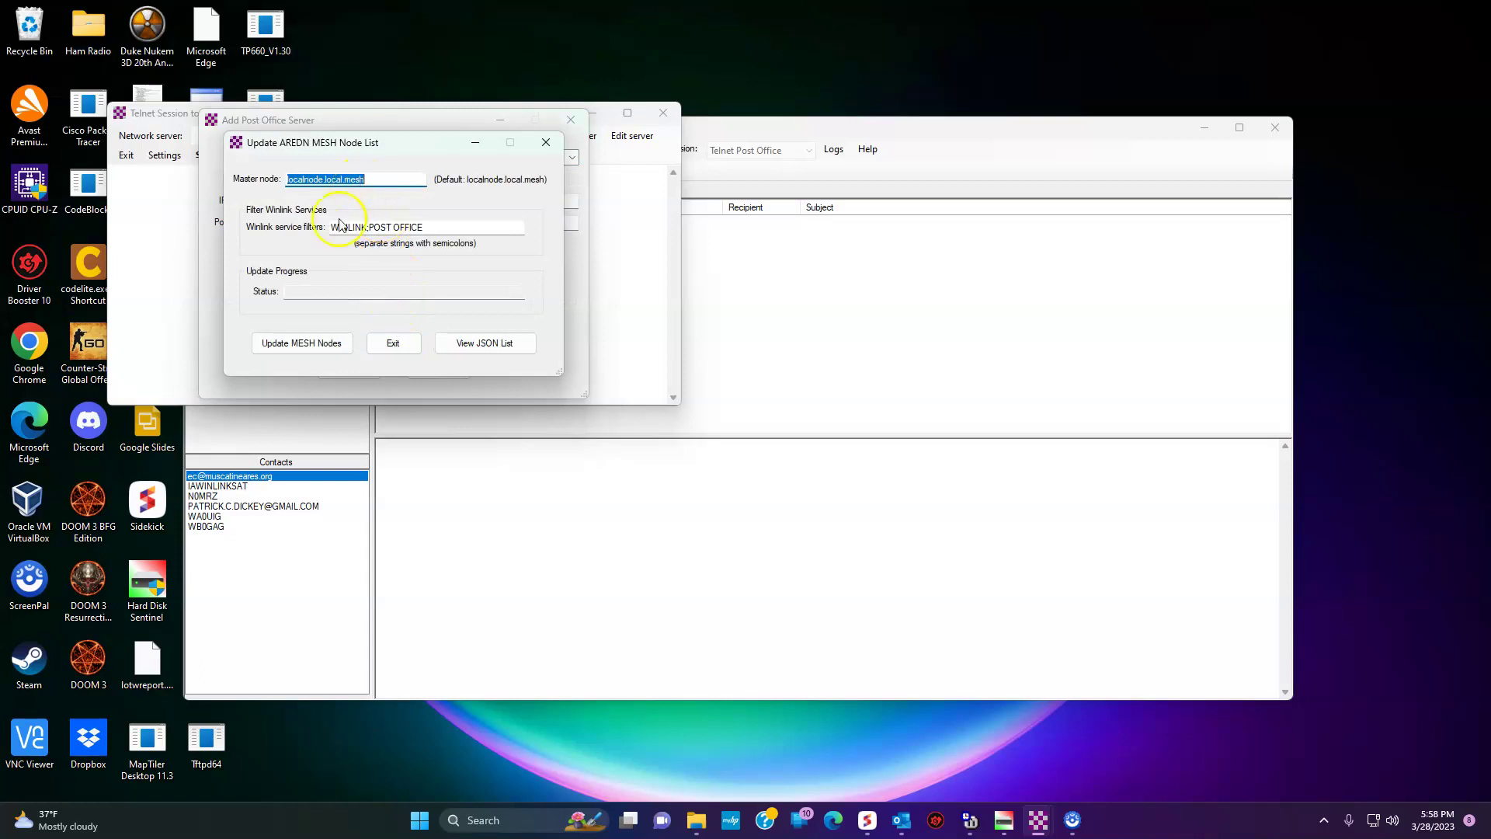
click(314, 344)
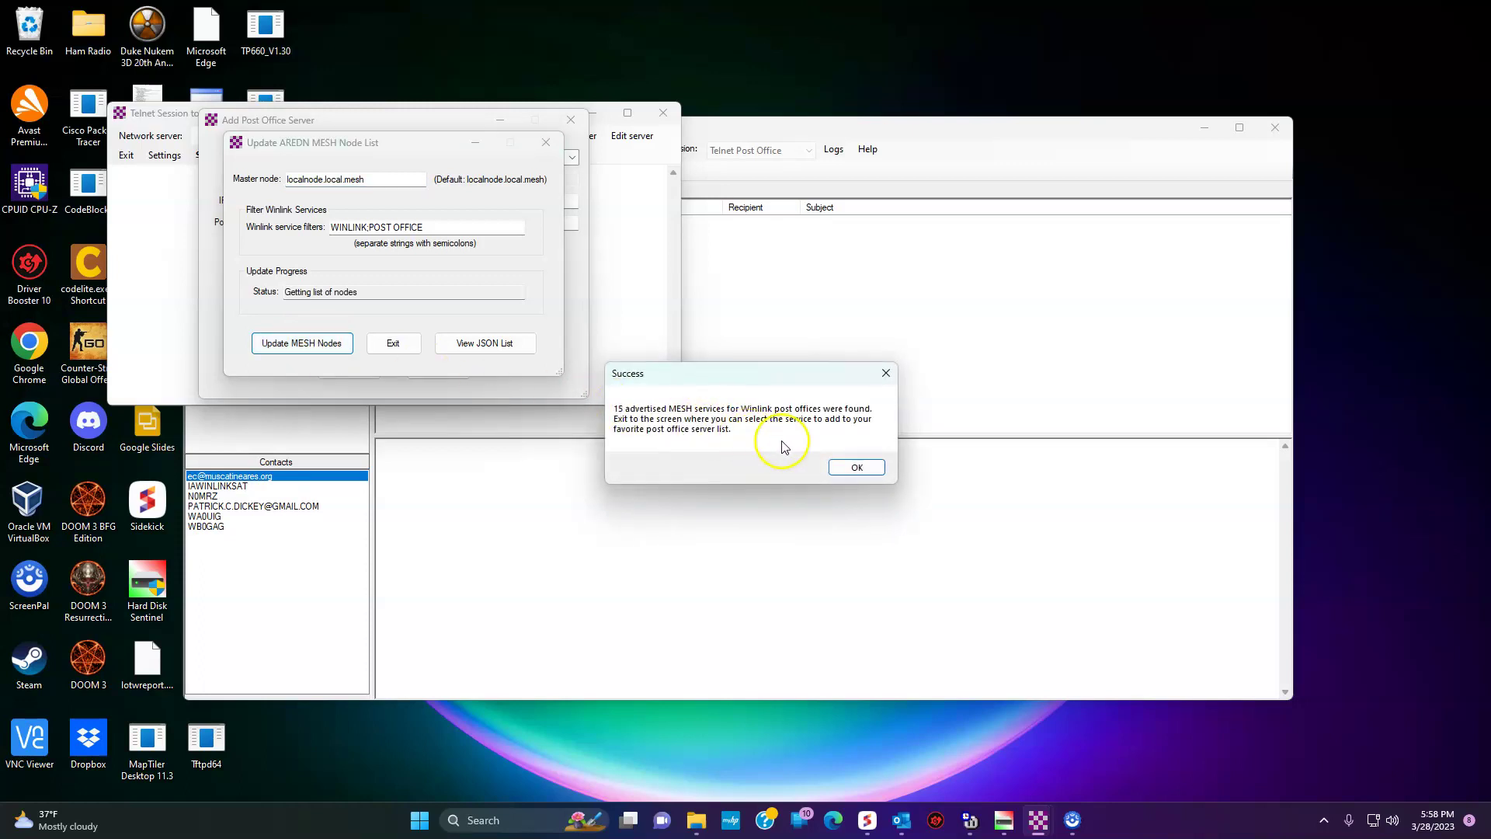
click(857, 468)
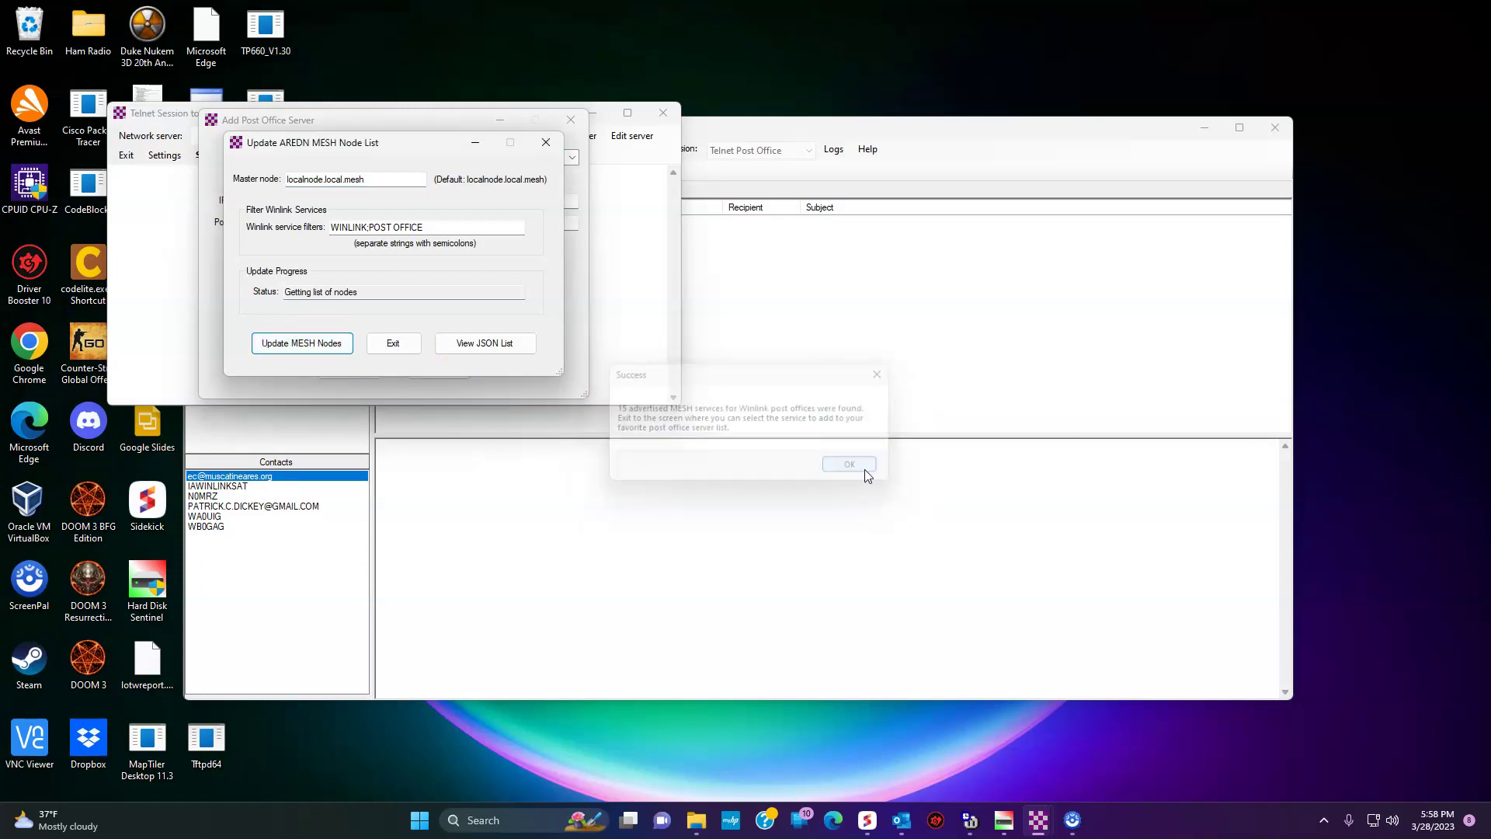
click(402, 347)
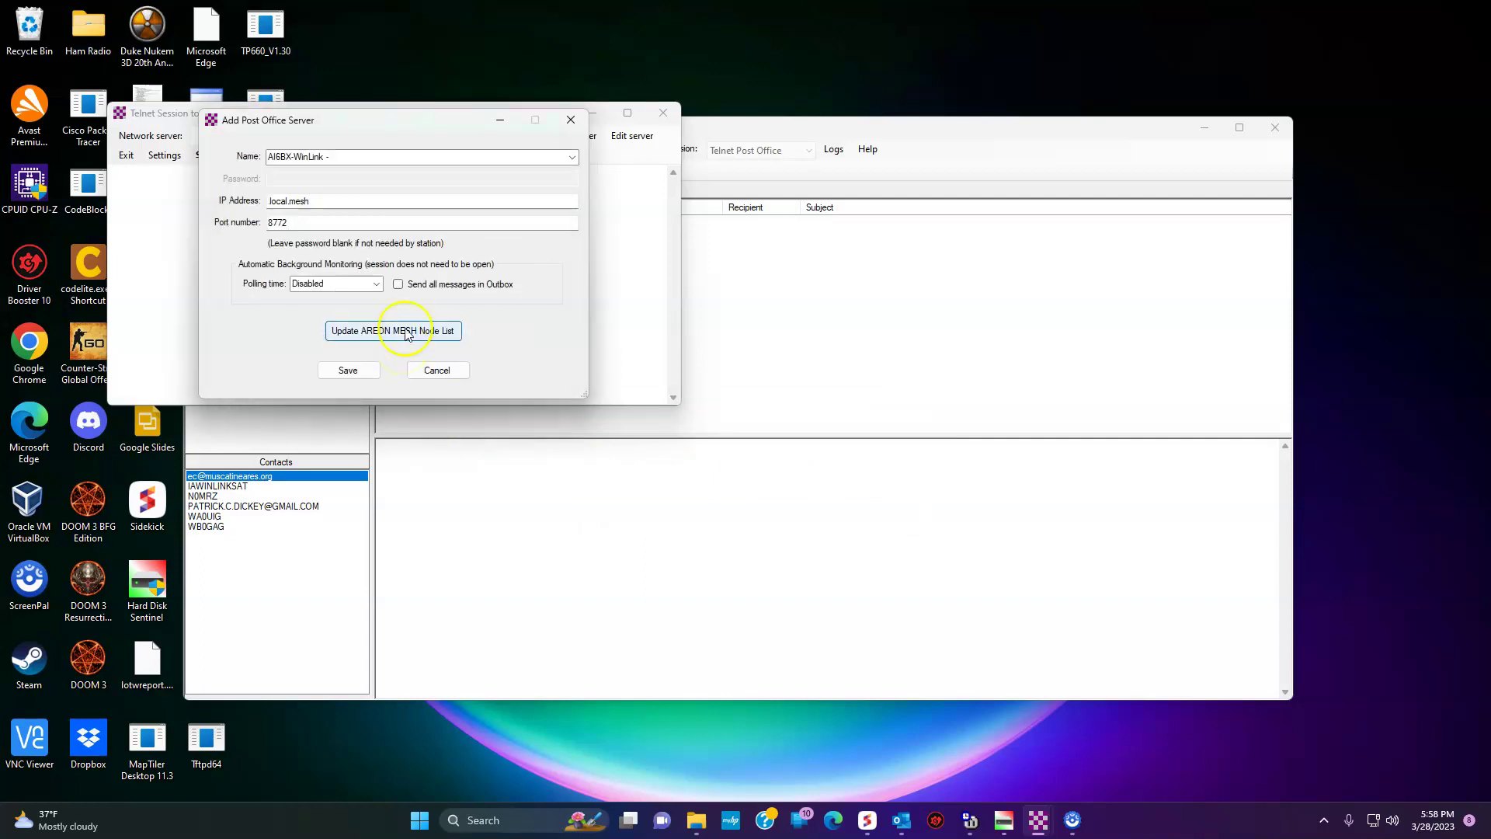
double_click(363, 204)
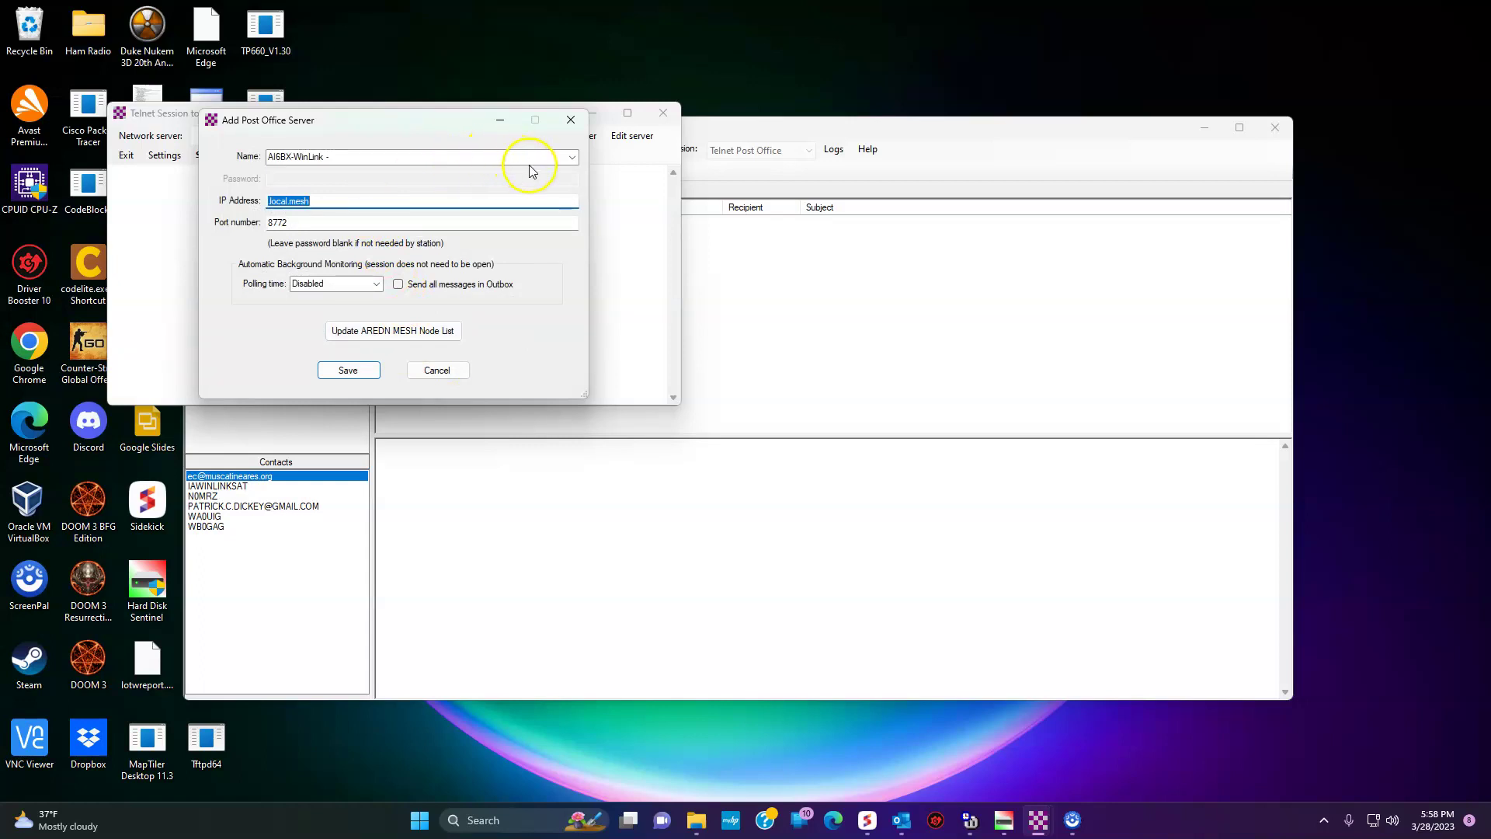
Save the wifirouter post office server with IP address 10.66.41.22, port 8772.
click(573, 160)
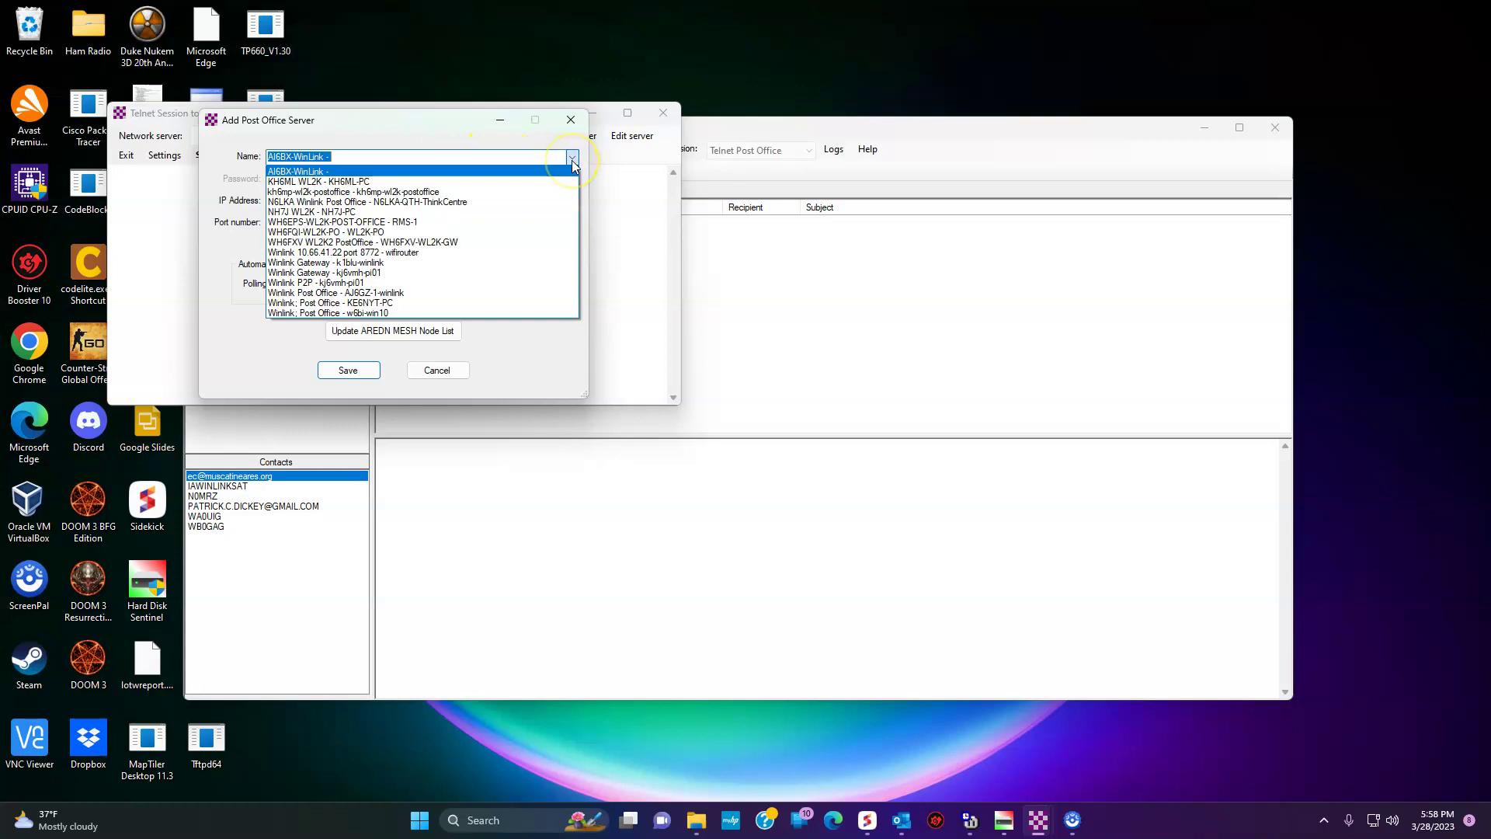
click(489, 254)
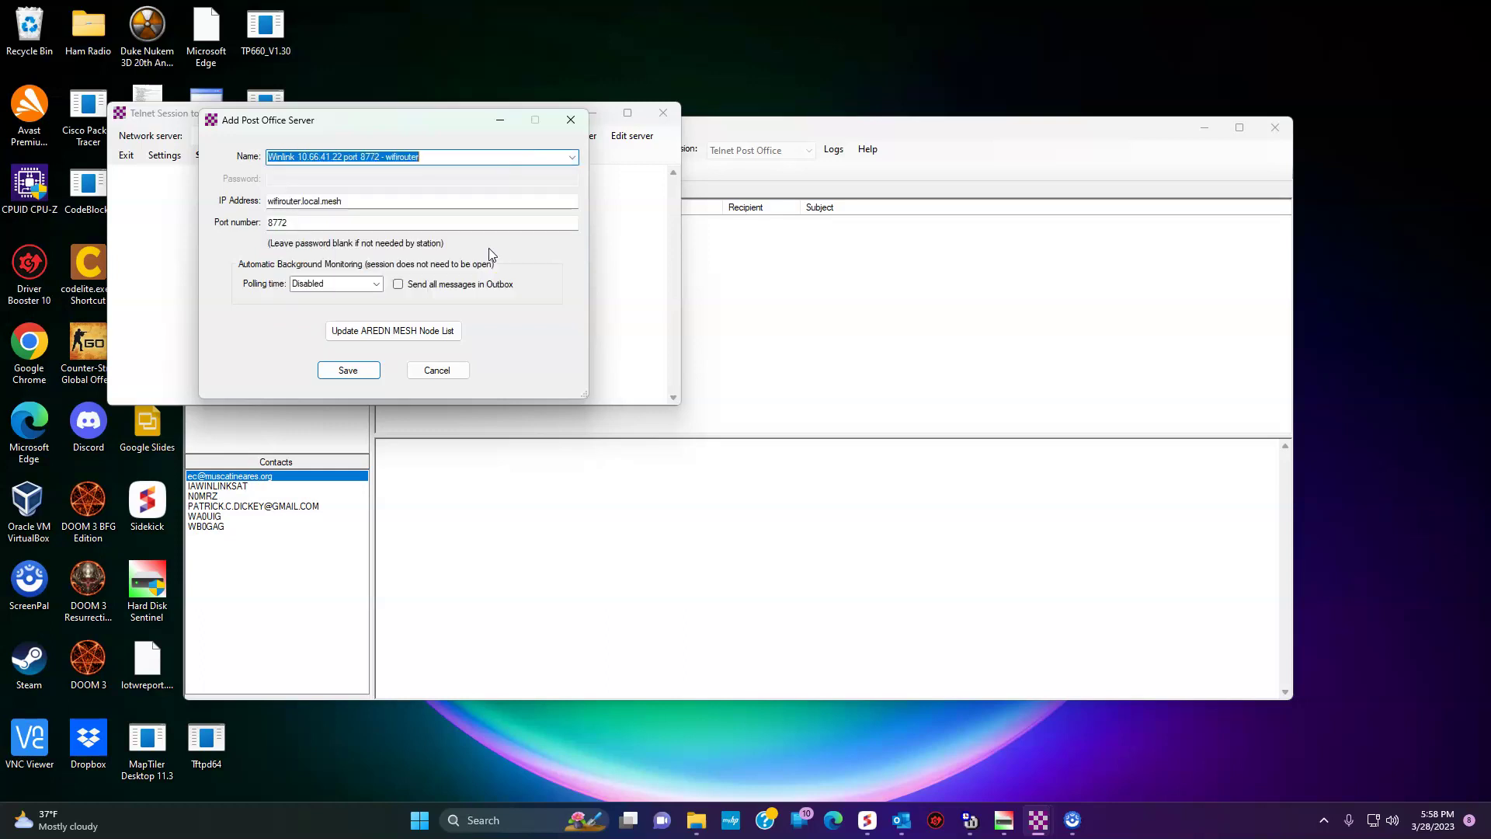
click(366, 200)
double_click(366, 199)
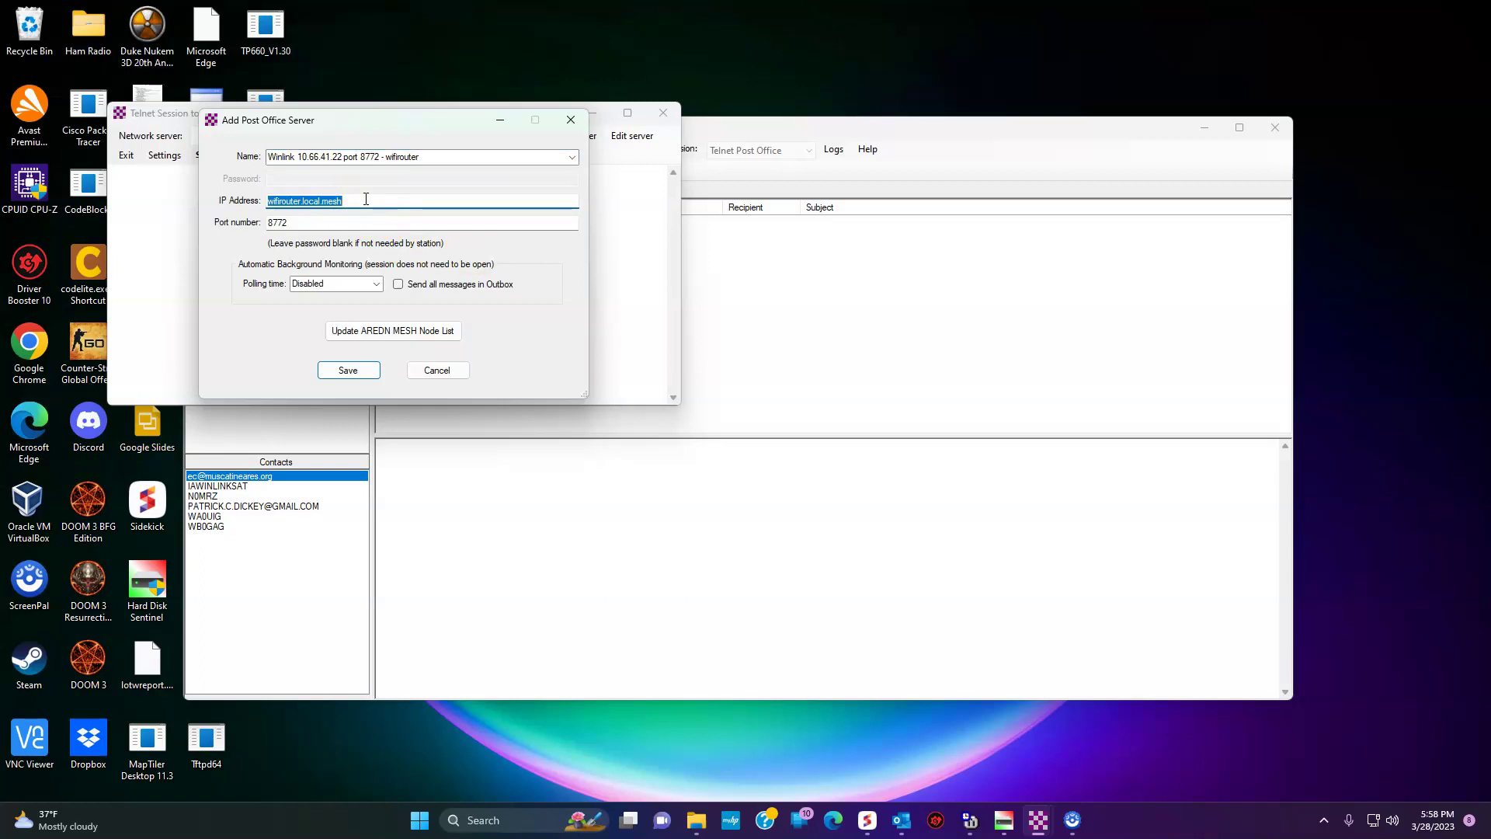
text(10.66.41.22)
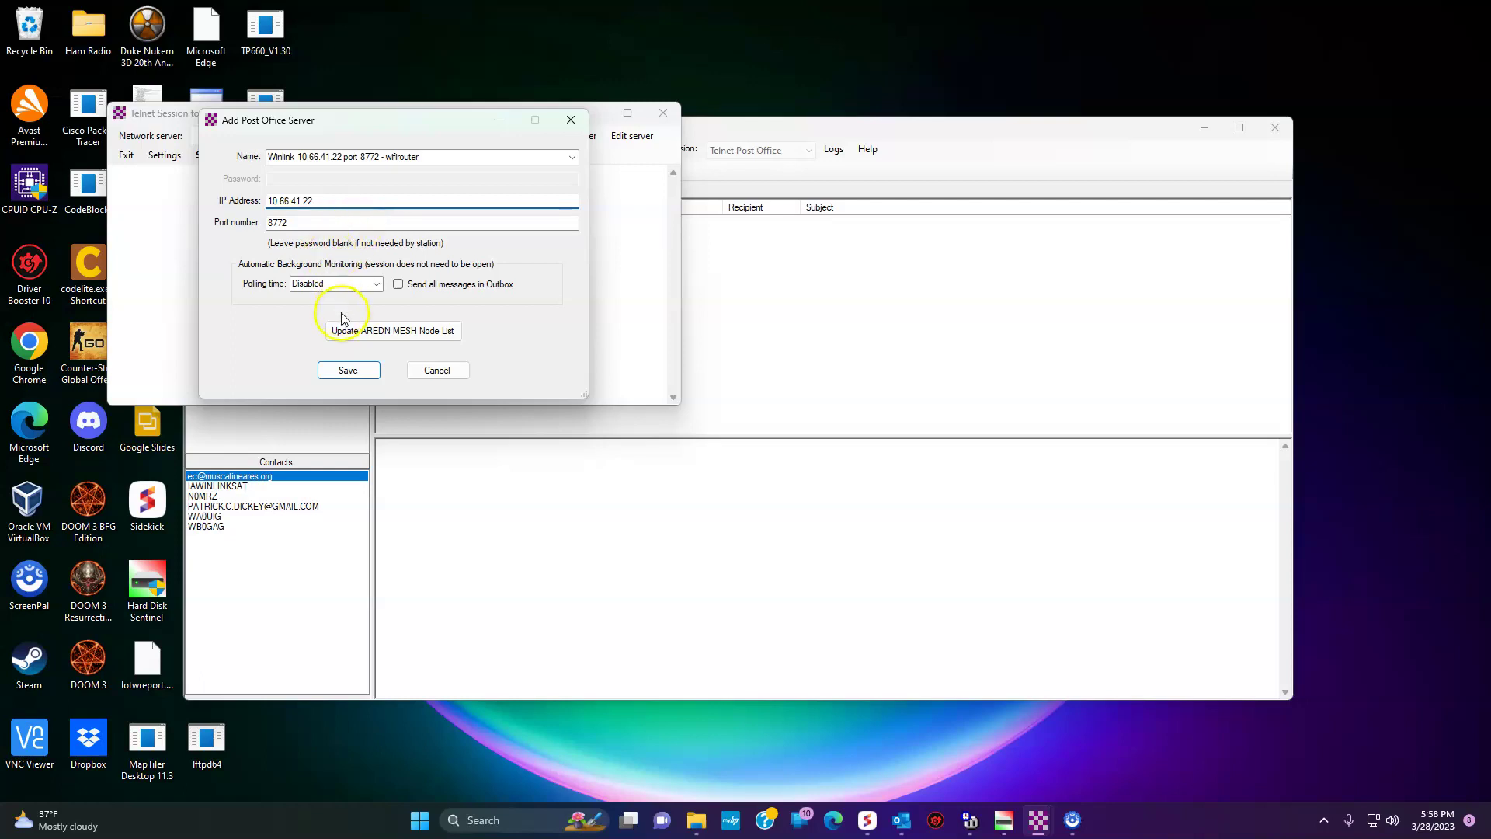
click(347, 379)
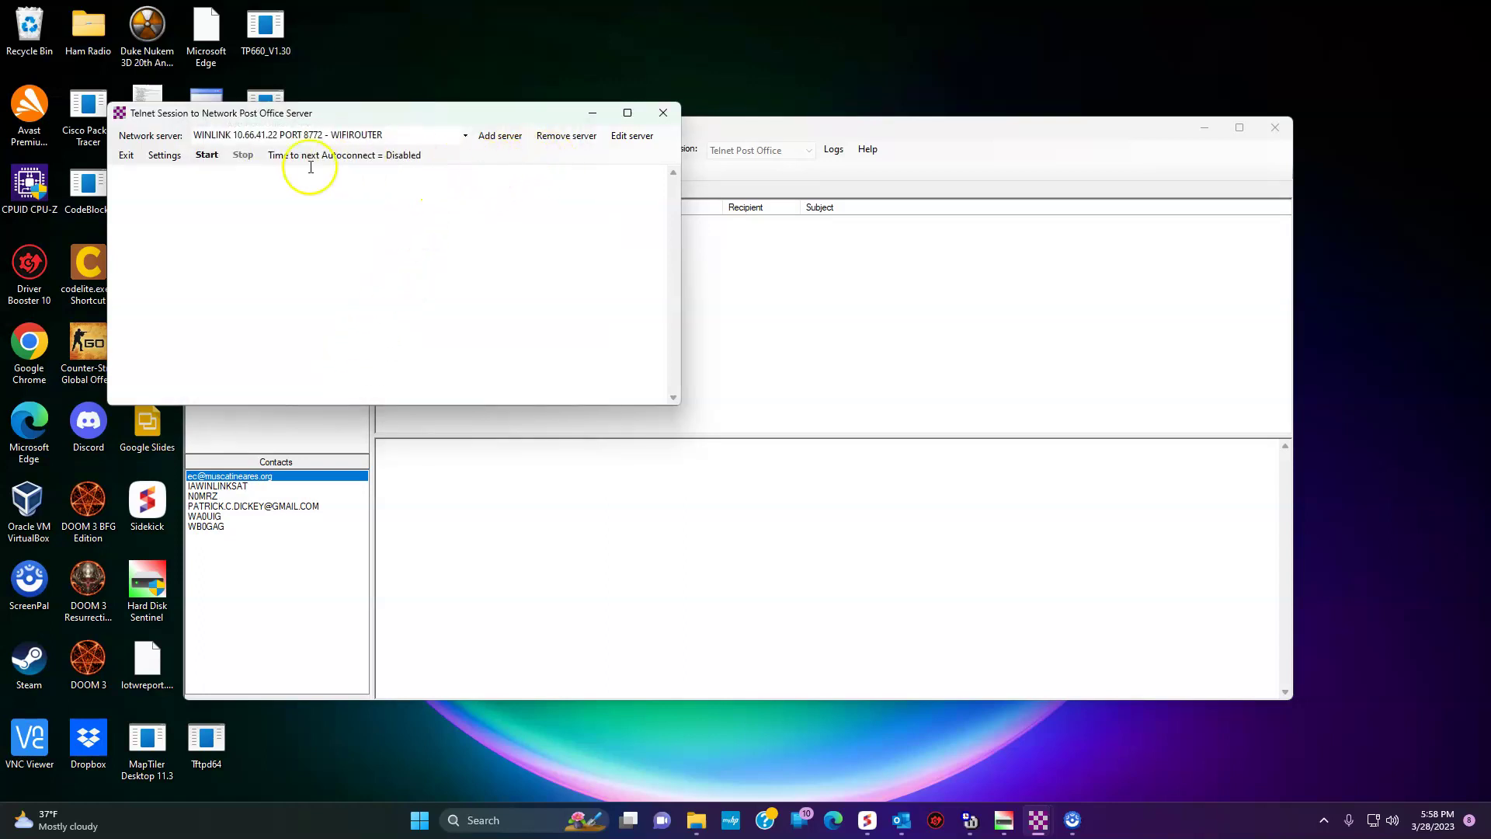
Start the Telnet session to wifirouter at 10.66.41.22 and let it complete with 0 messages.
click(210, 155)
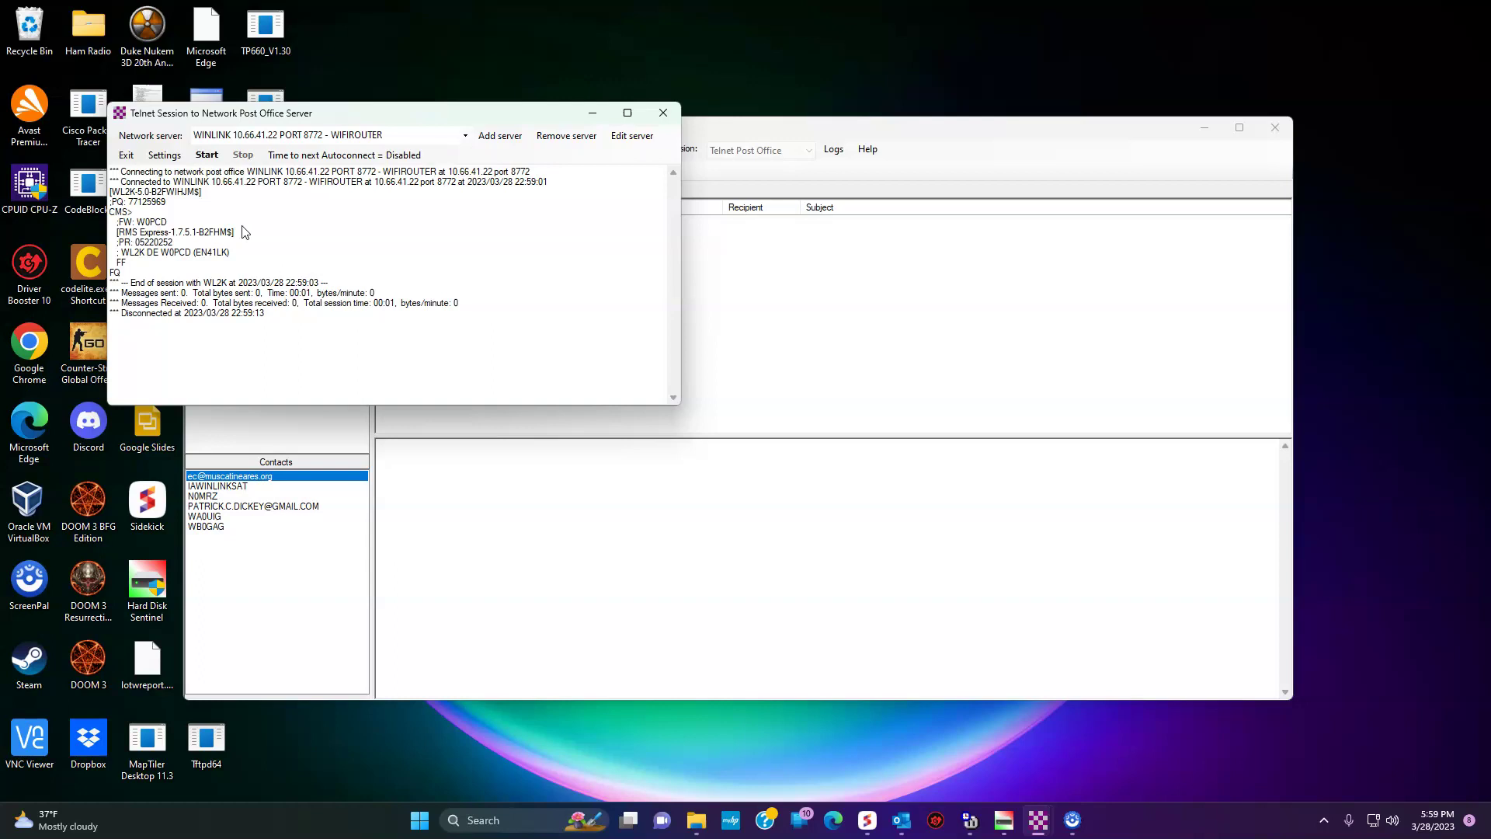
click(295, 187)
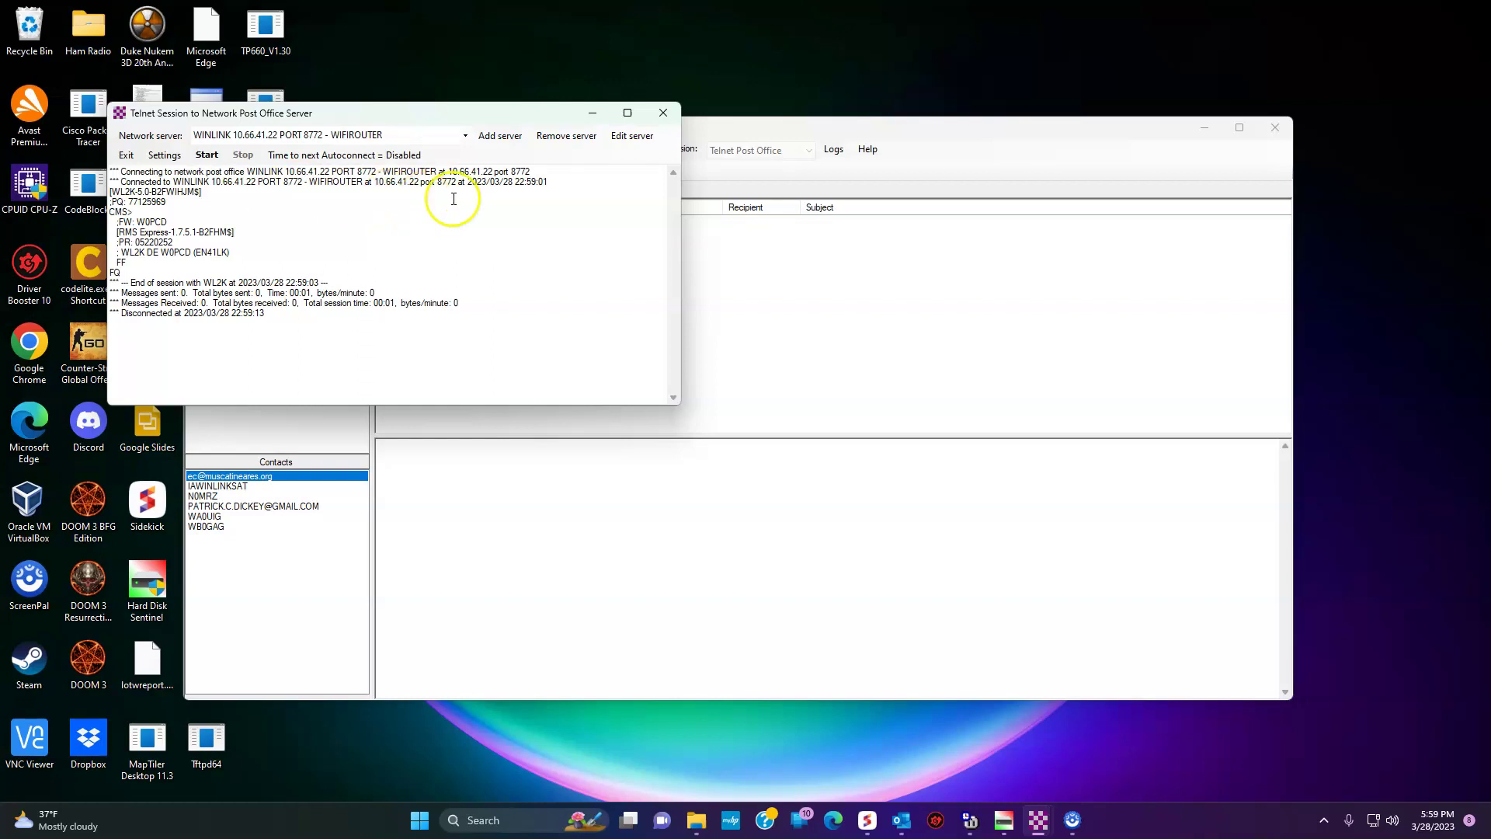